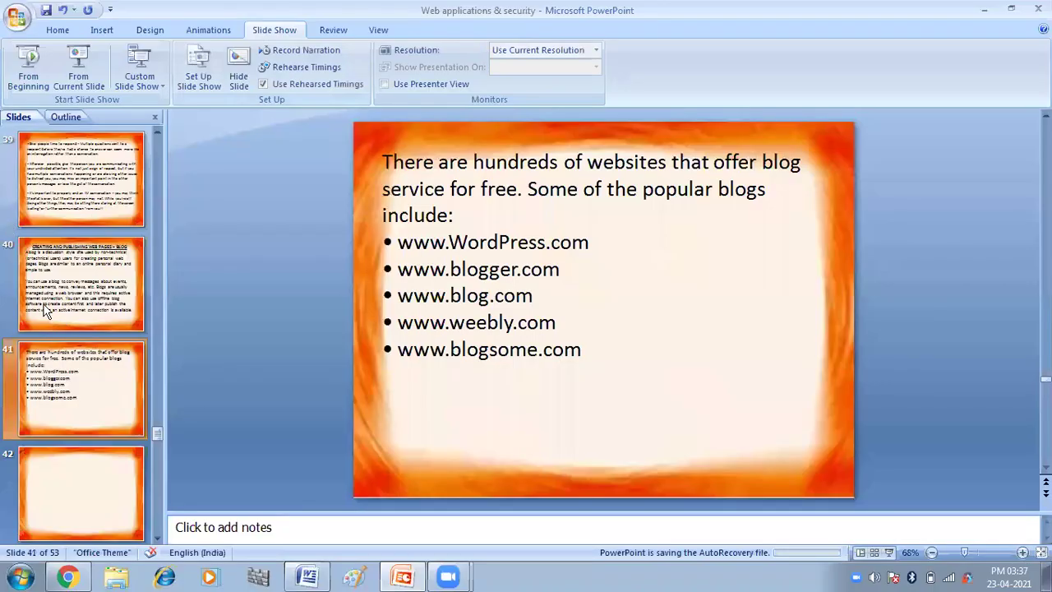
# In Chrome on blogger.com, start creating a new blog to reach the Google account chooser.
pyautogui.click(68, 578)
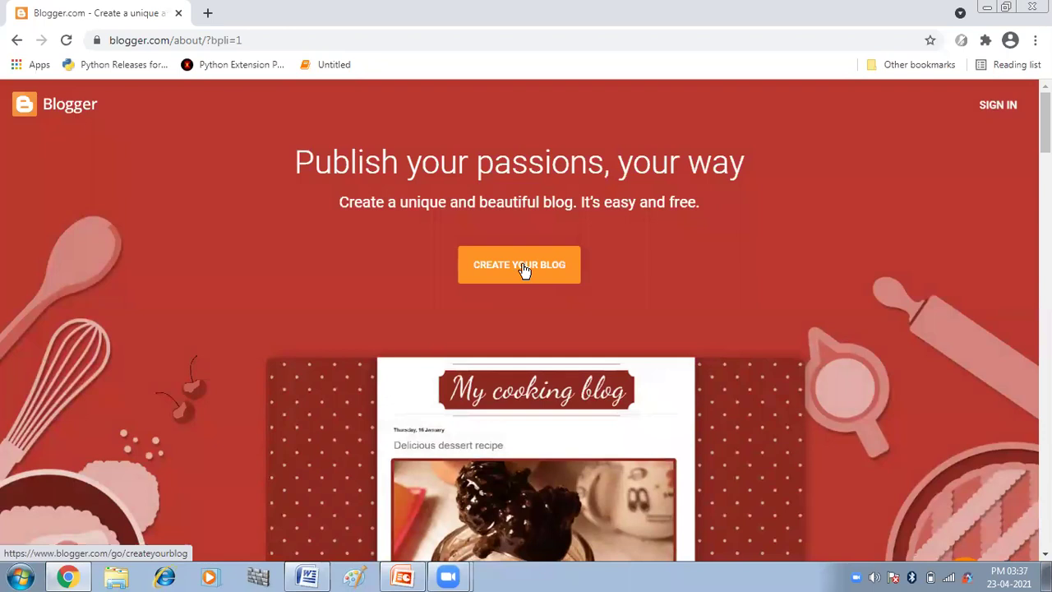
pyautogui.click(523, 272)
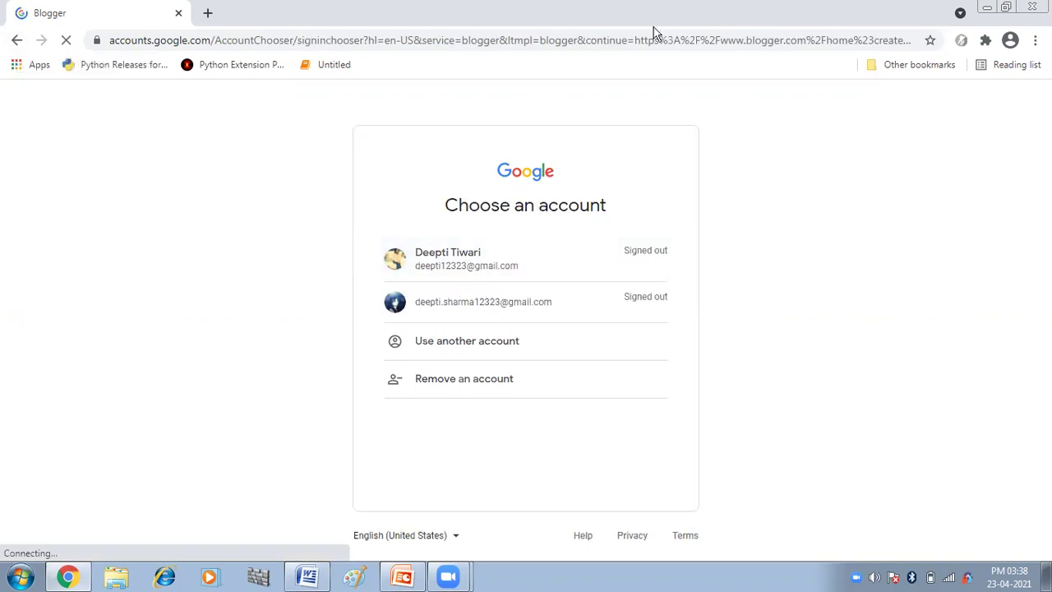
# Sign in with the Google account and password to reach the My Tutorial posts dashboard.
pyautogui.write('••')
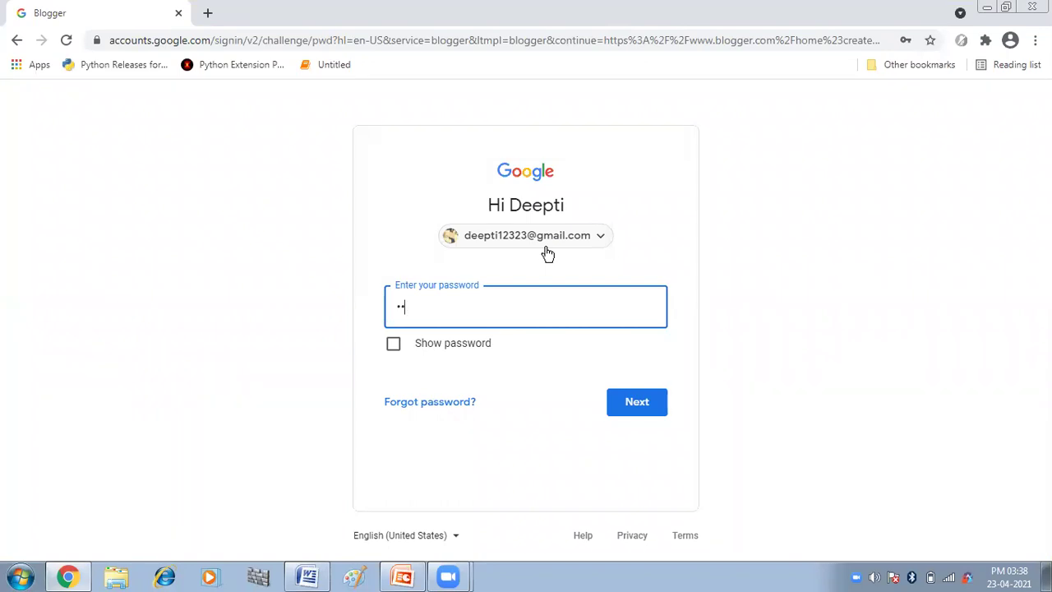
pyautogui.write('•••••••••')
pyautogui.click(643, 411)
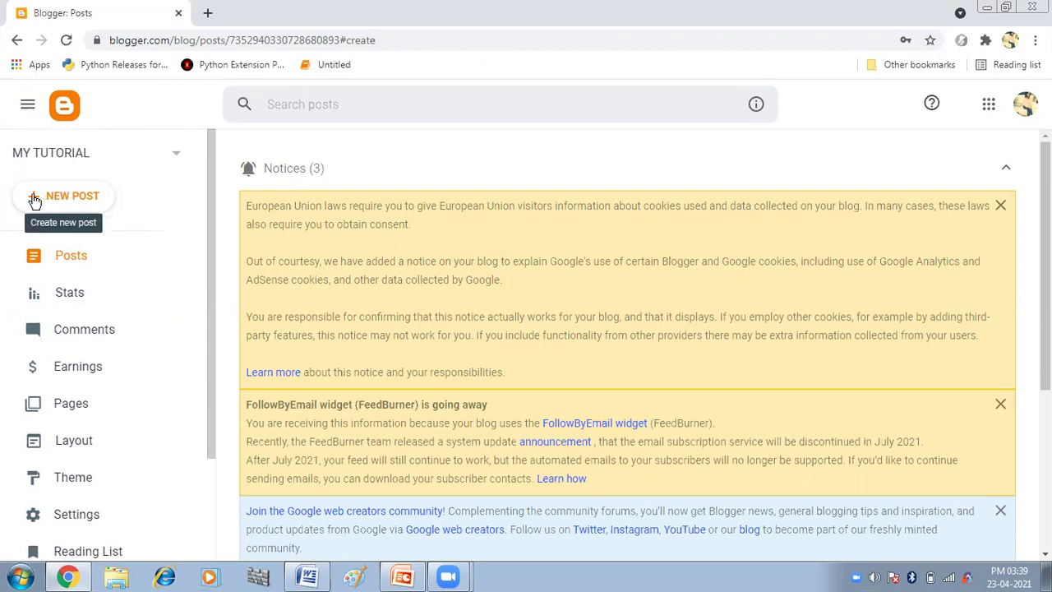
# Create a new post and place the cursor in its empty body.
pyautogui.click(74, 201)
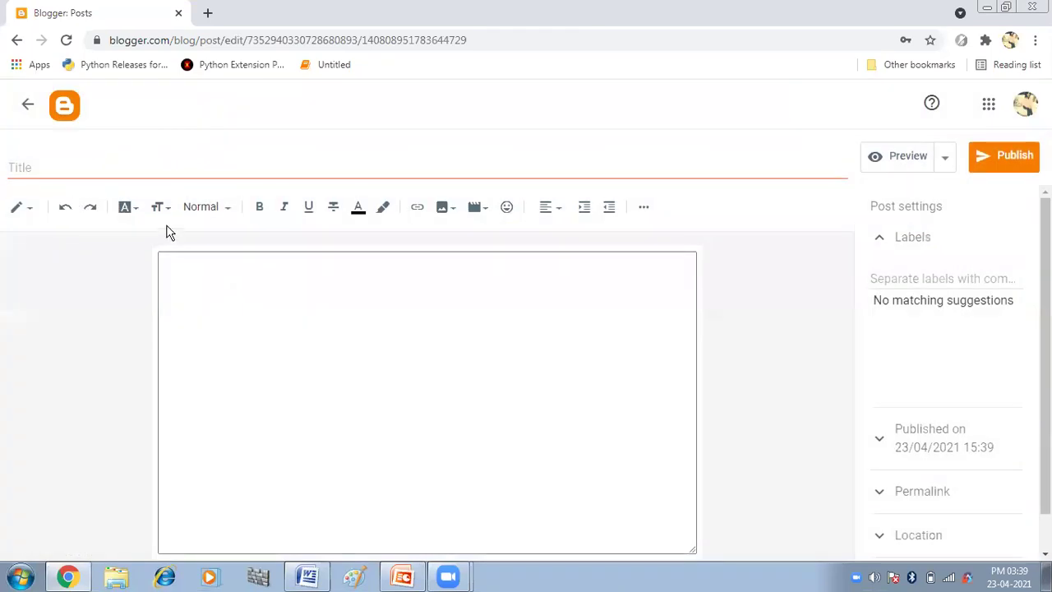
pyautogui.click(251, 294)
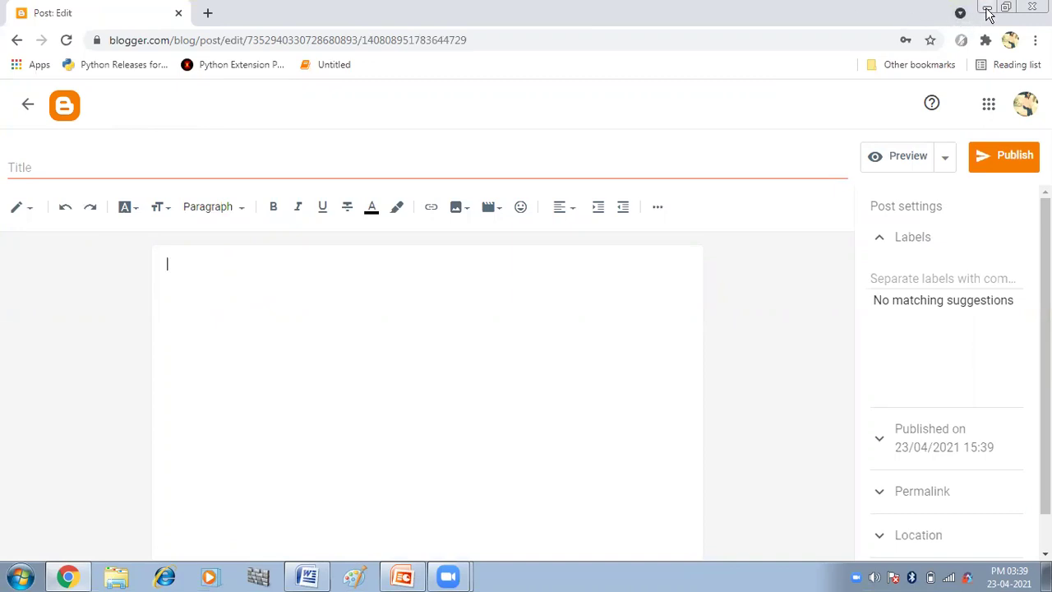
# In Word, select the Python Programming Fundamentals notes from the title down through the features points.
pyautogui.click(308, 575)
pyautogui.scroll(3, 501, 247)
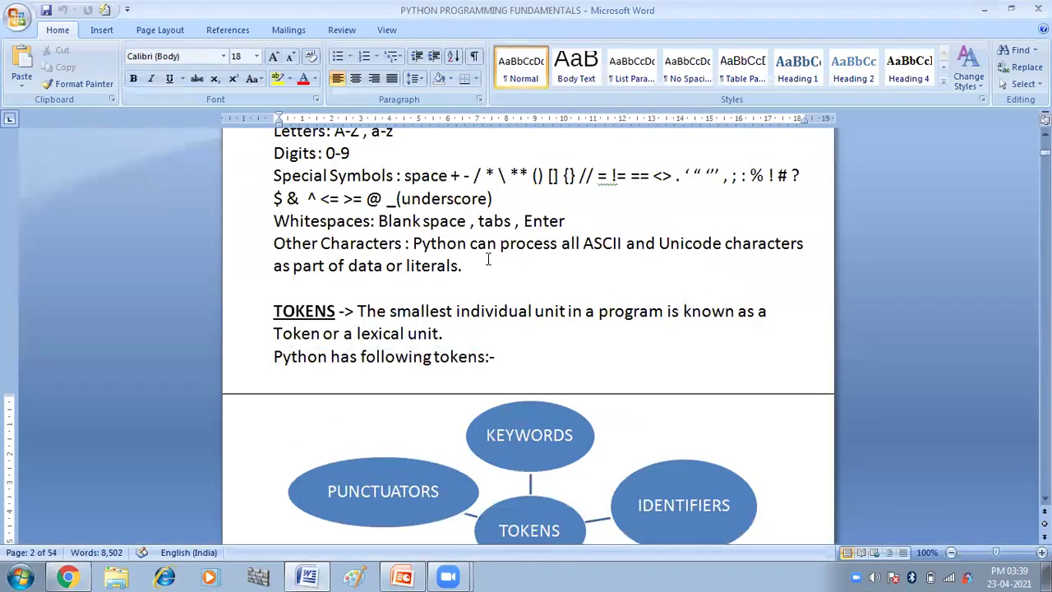
pyautogui.scroll(10, 488, 260)
pyautogui.scroll(5, 489, 259)
pyautogui.scroll(5, 488, 260)
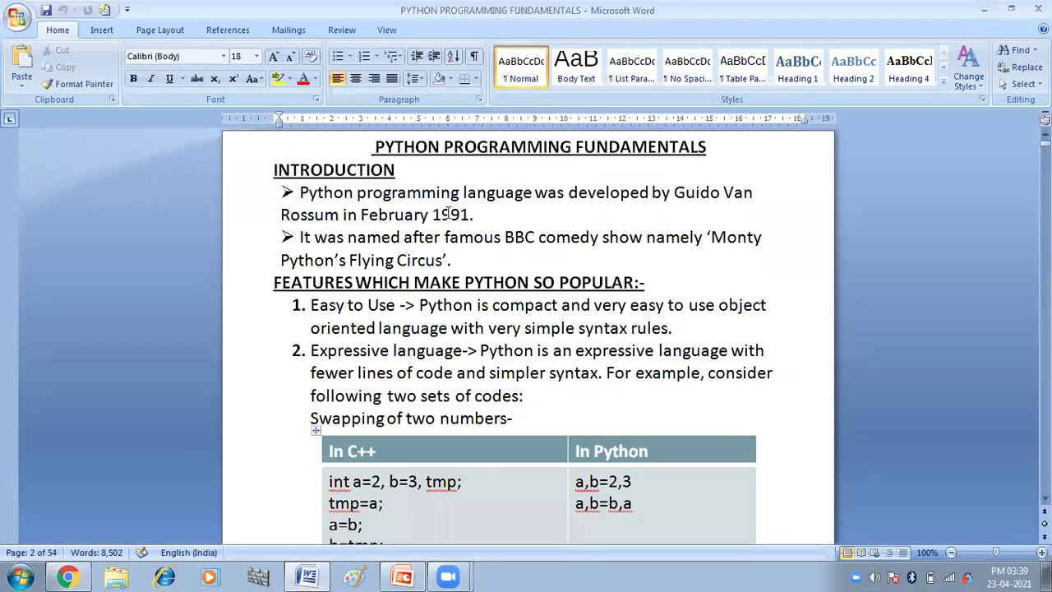
pyautogui.click(377, 146)
pyautogui.hotkey('shift', 'Down')
pyautogui.hotkey('shift', 'Down')
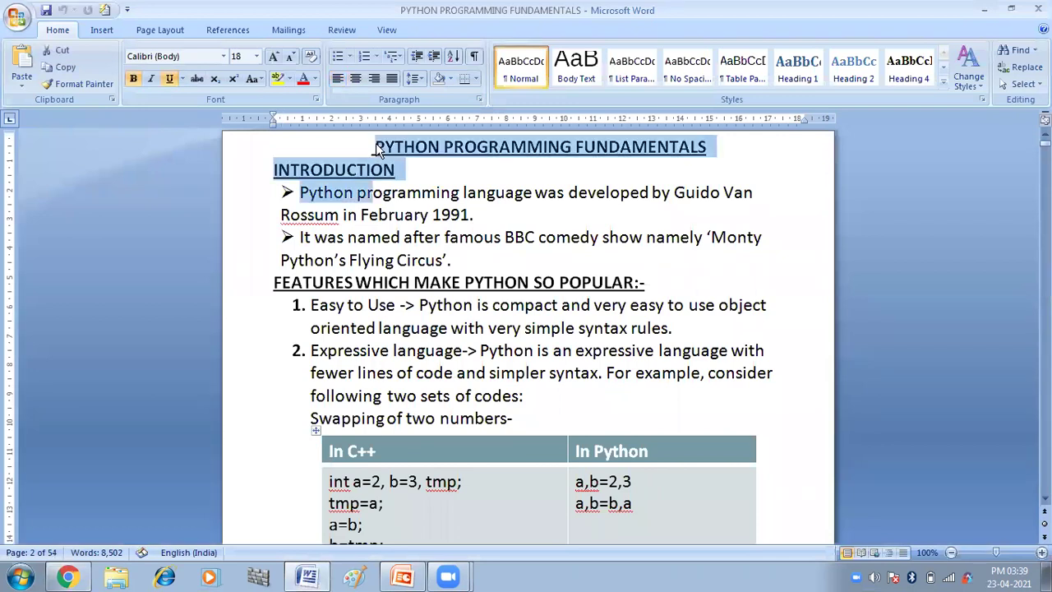
pyautogui.hotkey('shift', 'Down')
pyautogui.hotkey('shift', 'Down')
pyautogui.hotkey('shift', 'Down')
pyautogui.hotkey('shift', 'Down')
pyautogui.hotkey('shift', 'Down')
pyautogui.hotkey('shift', 'Down')
pyautogui.hotkey('shift', 'Down')
pyautogui.hotkey('shift', 'Down')
pyautogui.hotkey('shift', 'Down')
pyautogui.hotkey('shift', 'Down')
pyautogui.hotkey('shift', 'Down')
pyautogui.hotkey('shift', 'Down')
pyautogui.hotkey('shift', 'Down')
pyautogui.hotkey('shift', 'Down')
pyautogui.hotkey('shift', 'Down')
pyautogui.hotkey('shift', 'Down')
pyautogui.hotkey('shift', 'Down')
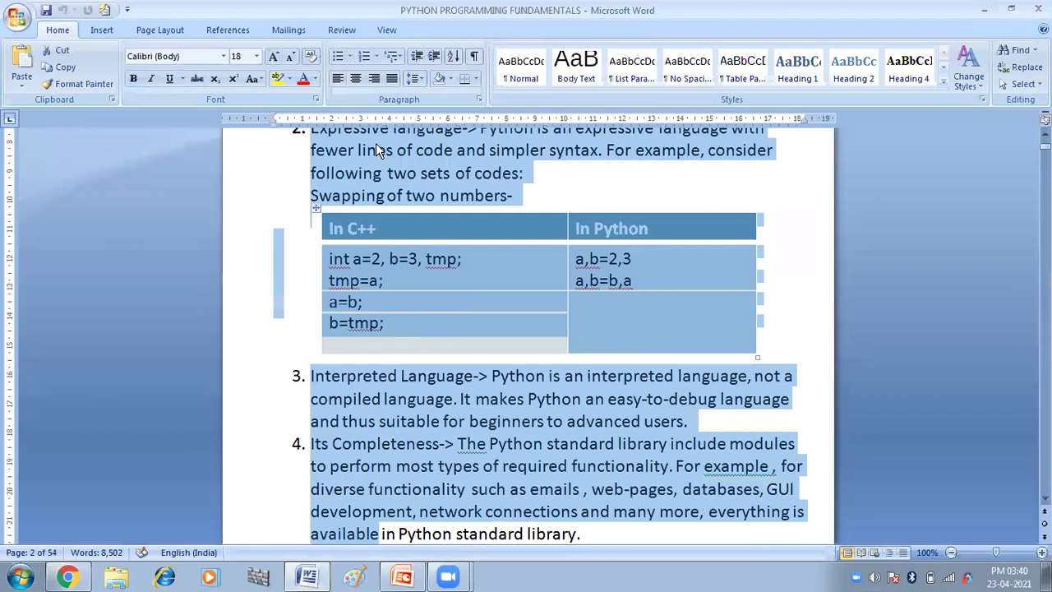
pyautogui.hotkey('shift', 'Down')
pyautogui.hotkey('shift', 'Down')
pyautogui.hotkey('shift', 'Down')
pyautogui.hotkey('shift', 'Down')
pyautogui.hotkey('shift', 'Down')
pyautogui.hotkey('shift', 'Down')
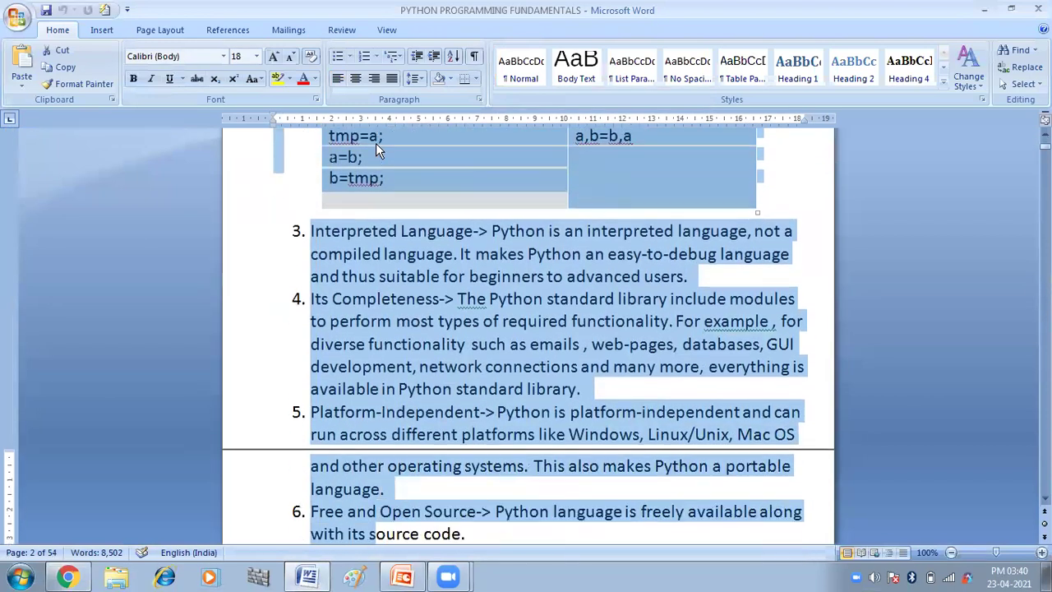
pyautogui.hotkey('shift', 'Down')
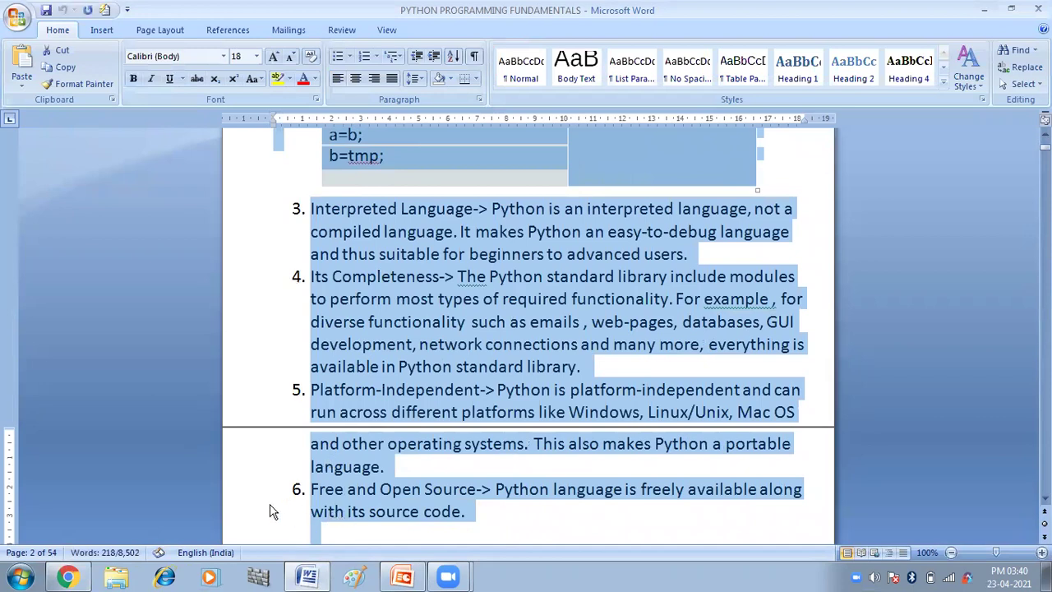
# Paste the Python notes into the Blogger post body and select the title and INTRODUCTION heading.
pyautogui.click(67, 577)
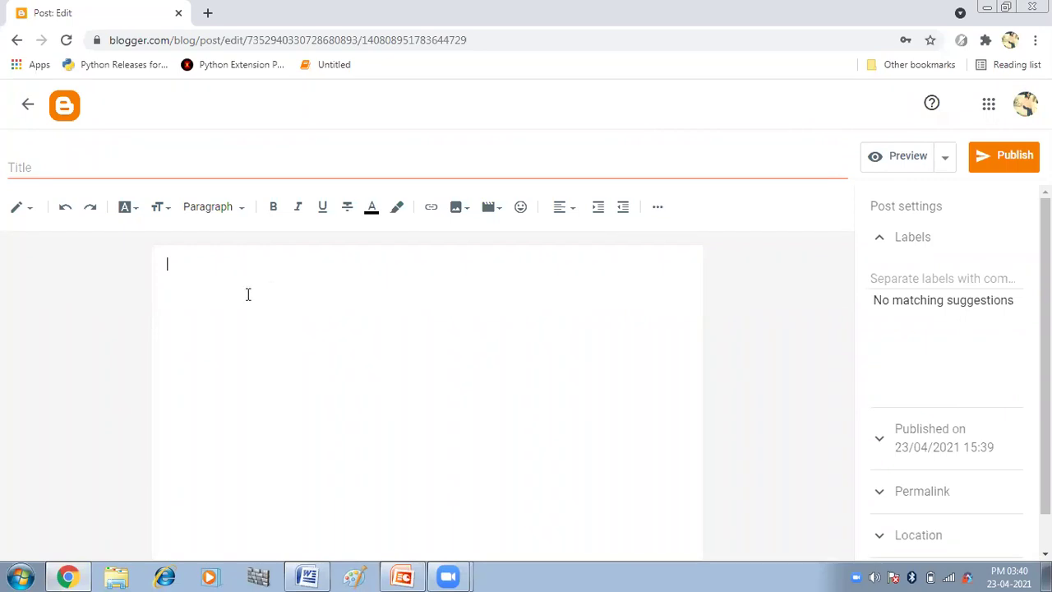
pyautogui.hotkey('ctrl', 'v')
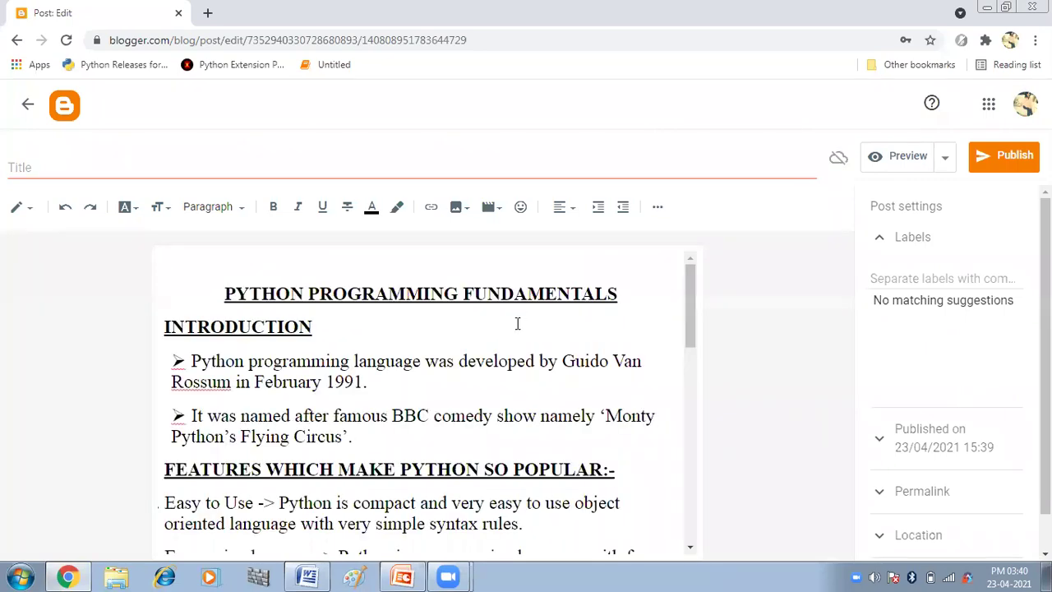
pyautogui.scroll(-5, 518, 320)
pyautogui.scroll(-5, 518, 320)
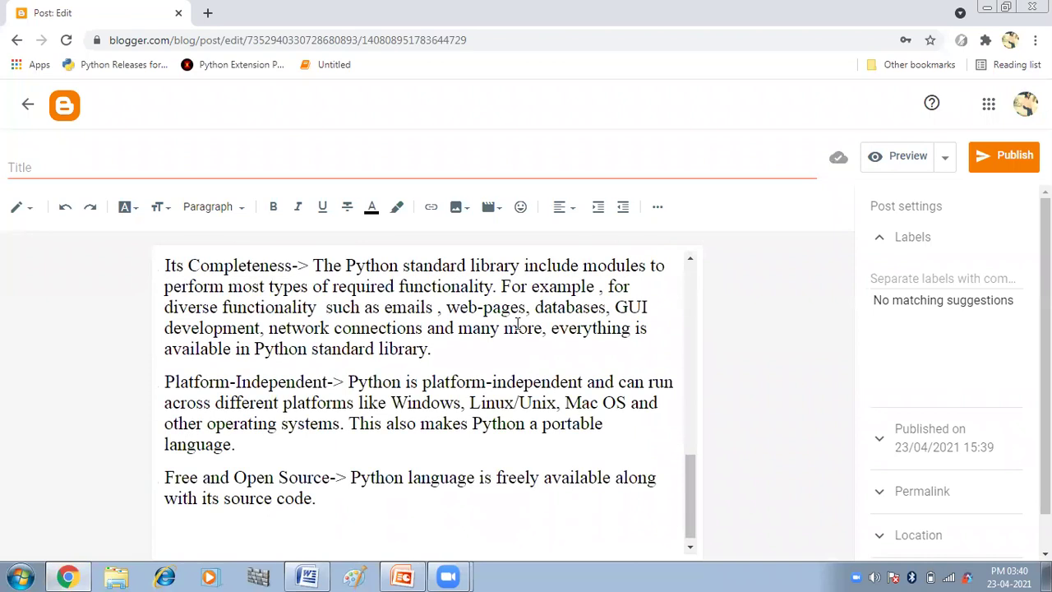
pyautogui.scroll(5, 518, 323)
pyautogui.scroll(5, 518, 323)
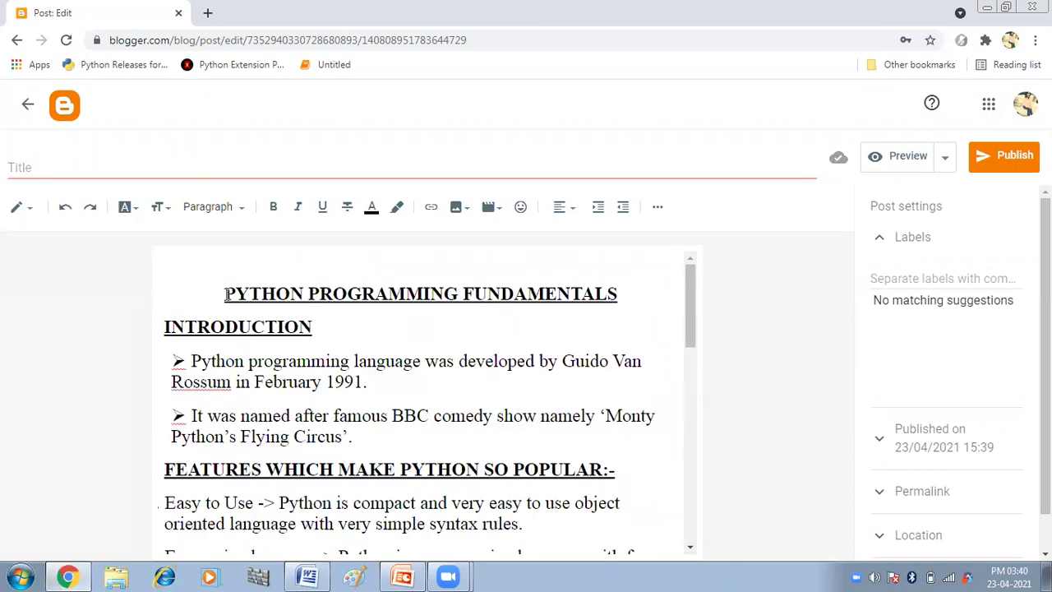
pyautogui.moveTo(231, 293); pyautogui.dragTo(362, 328)
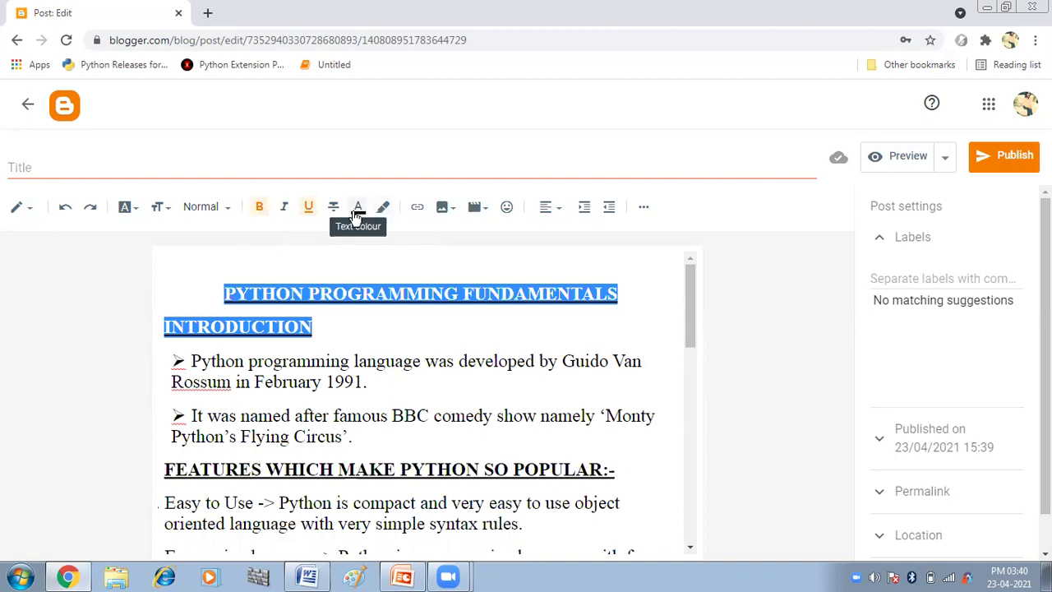
# Colour the title and INTRODUCTION heading red.
pyautogui.click(358, 212)
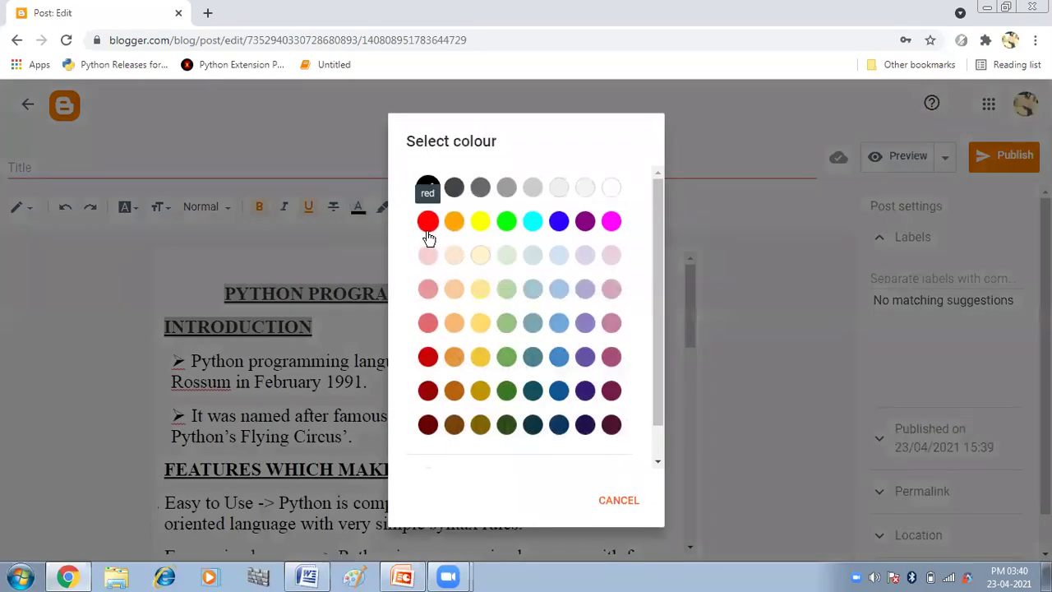
pyautogui.click(427, 231)
pyautogui.click(406, 264)
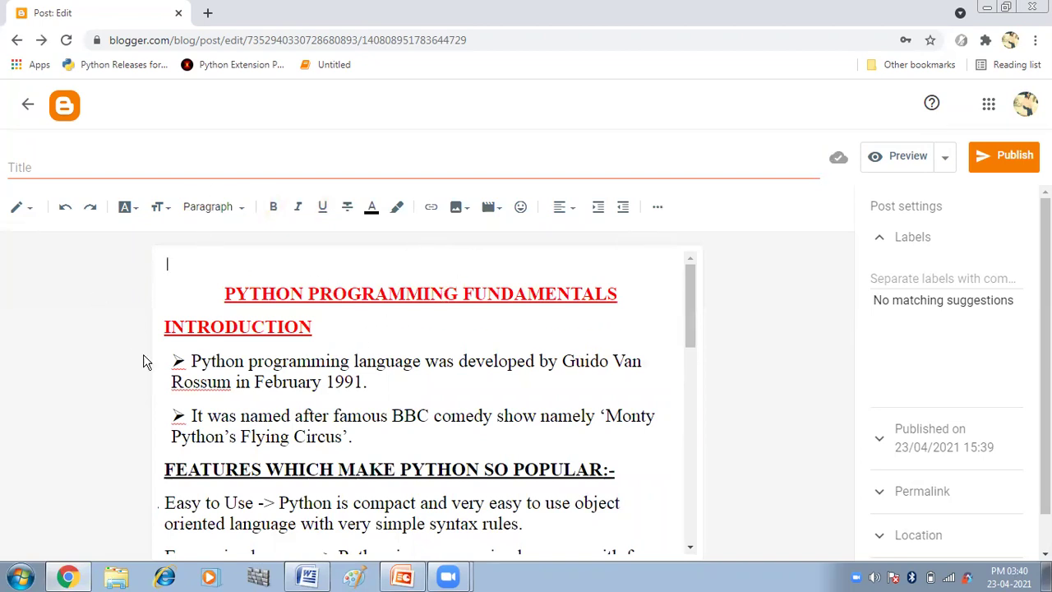
# Give the two introduction bullets a yellow highlight and red text.
pyautogui.moveTo(189, 361); pyautogui.dragTo(559, 444)
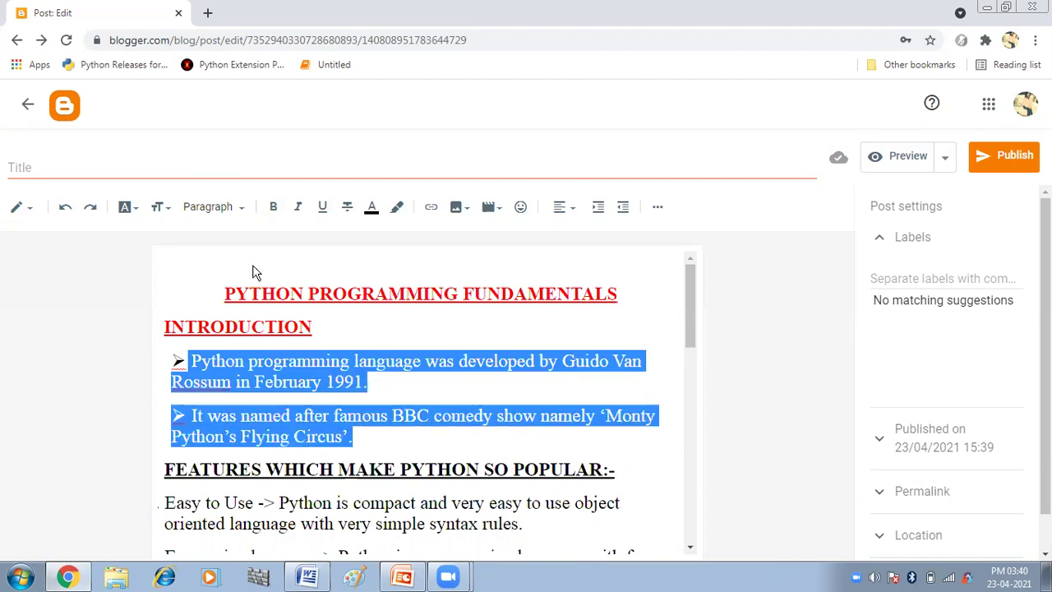
pyautogui.click(383, 209)
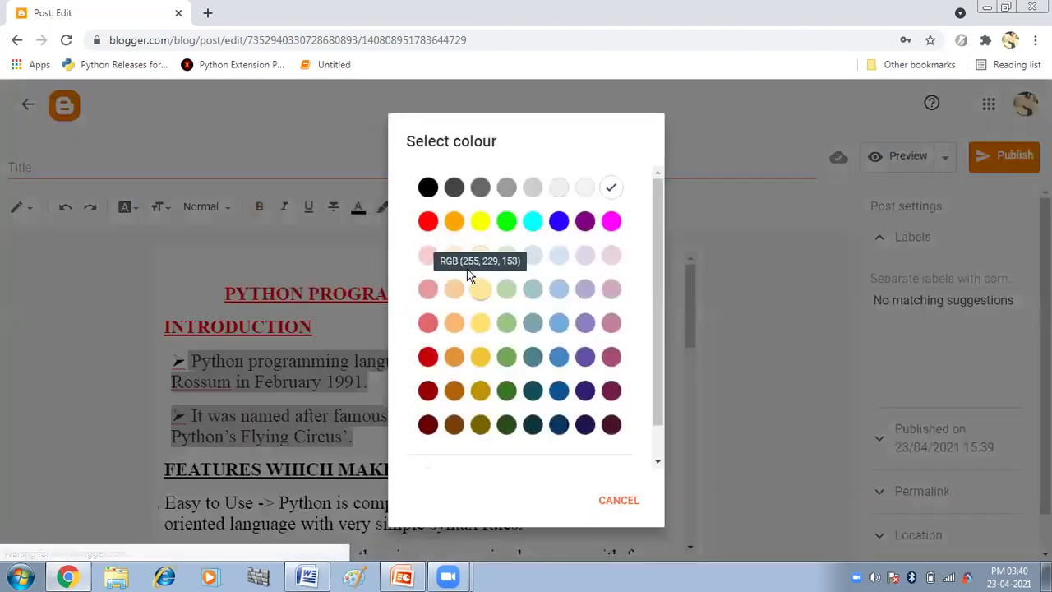
pyautogui.click(403, 417)
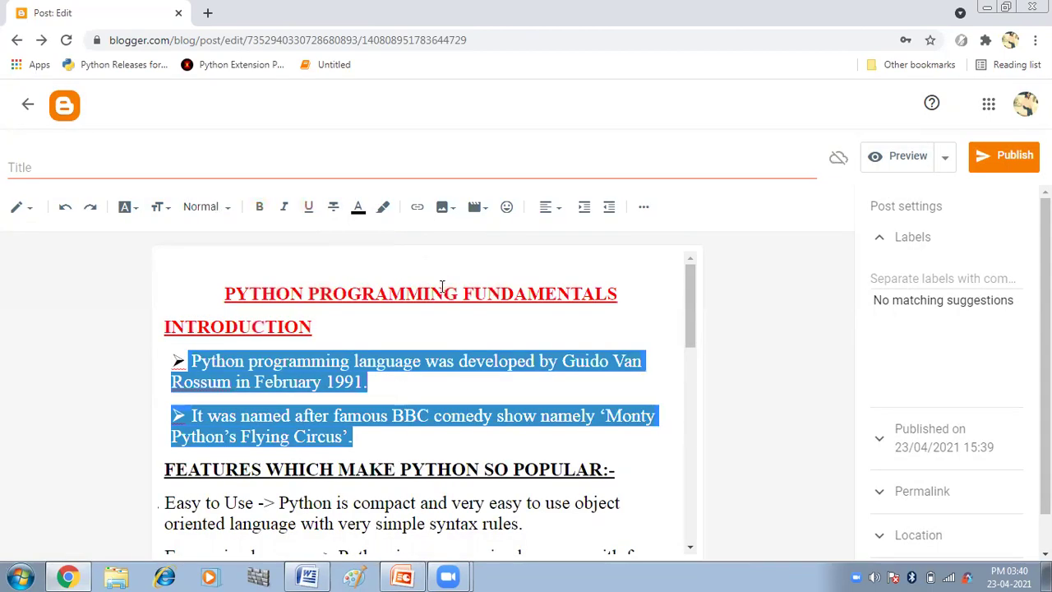
pyautogui.click(420, 324)
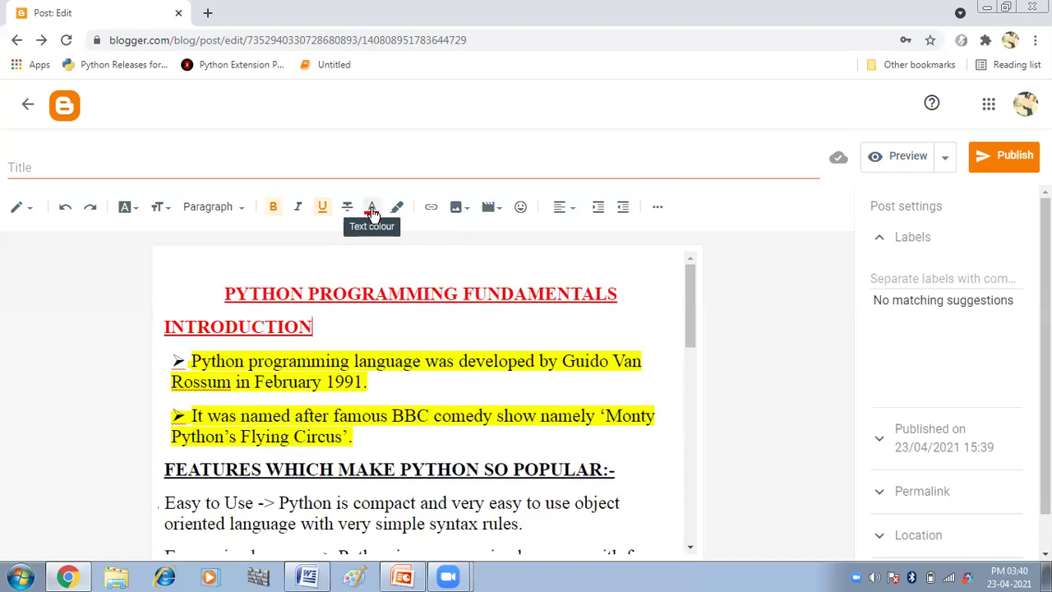
pyautogui.moveTo(191, 361); pyautogui.dragTo(396, 444)
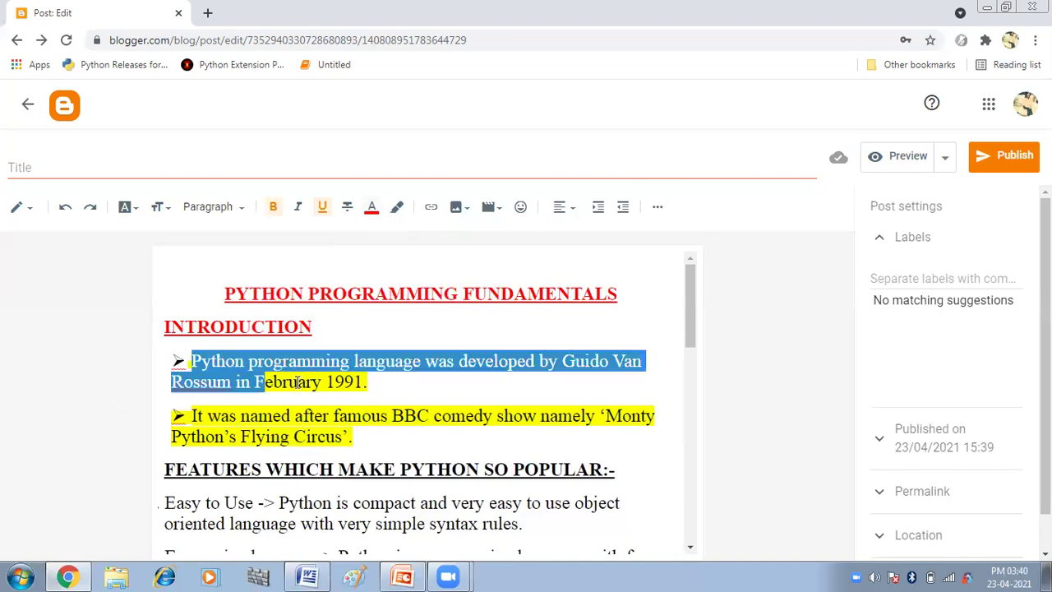
pyautogui.click(360, 210)
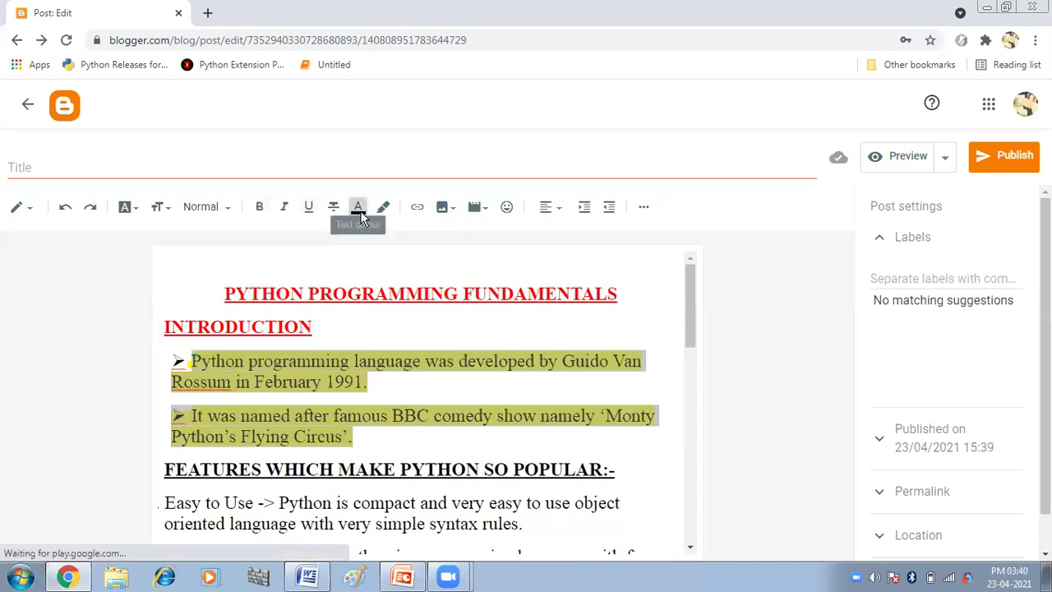
pyautogui.click(428, 222)
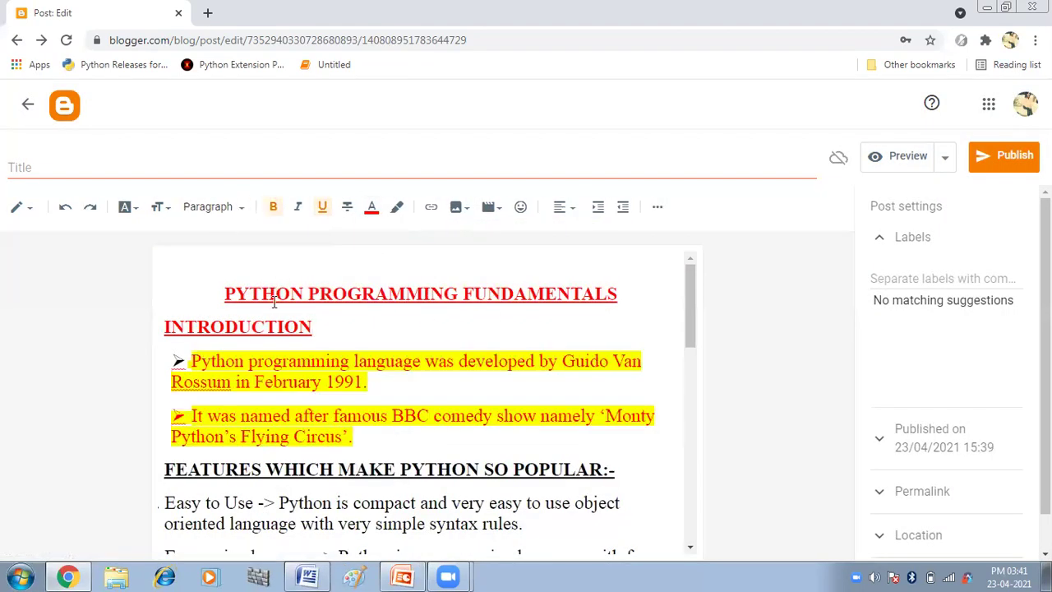
pyautogui.click(466, 213)
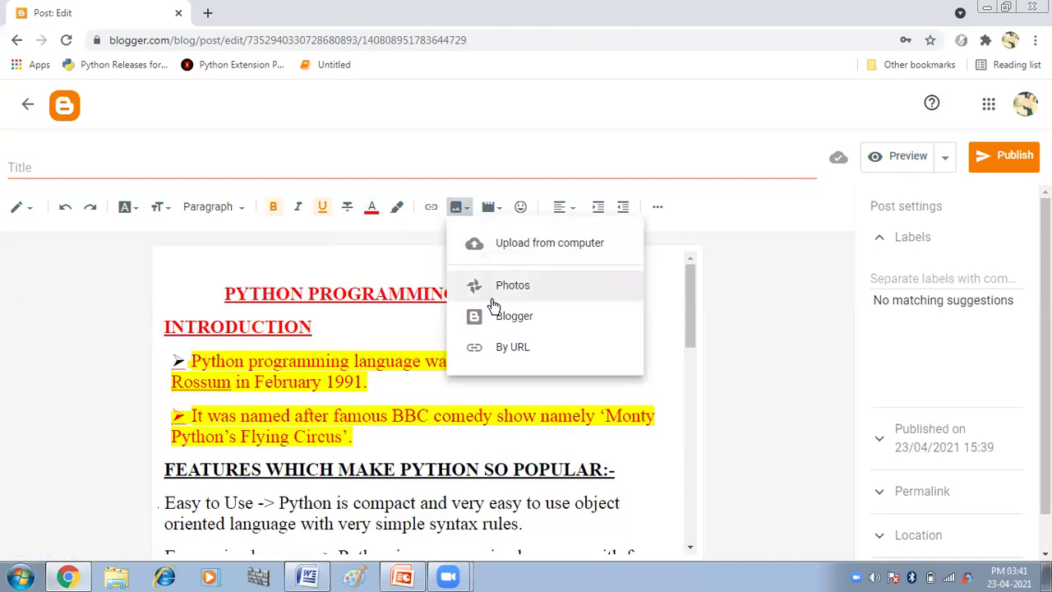
pyautogui.click(498, 214)
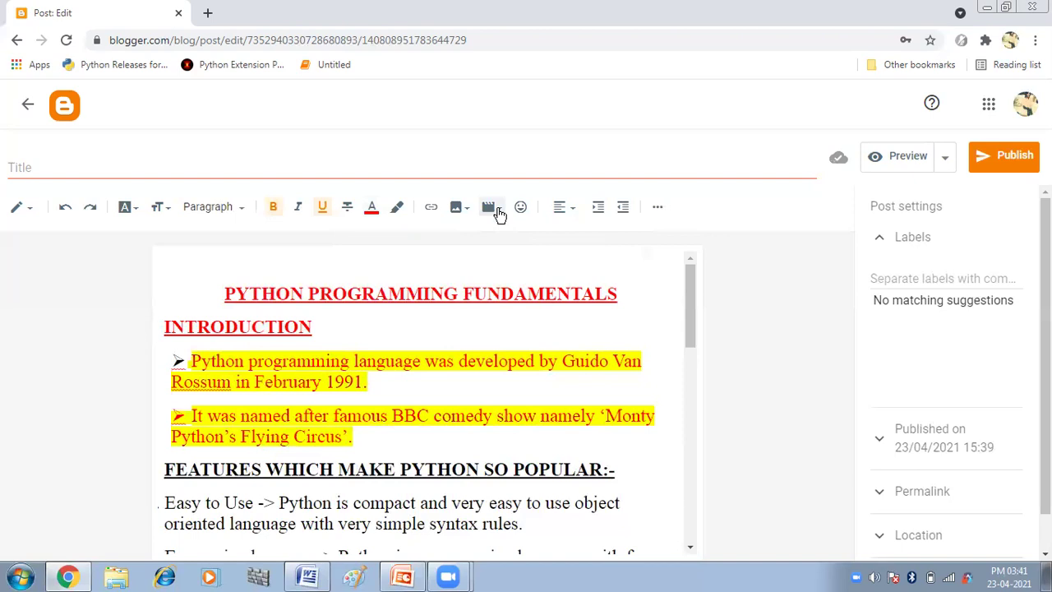
pyautogui.click(498, 213)
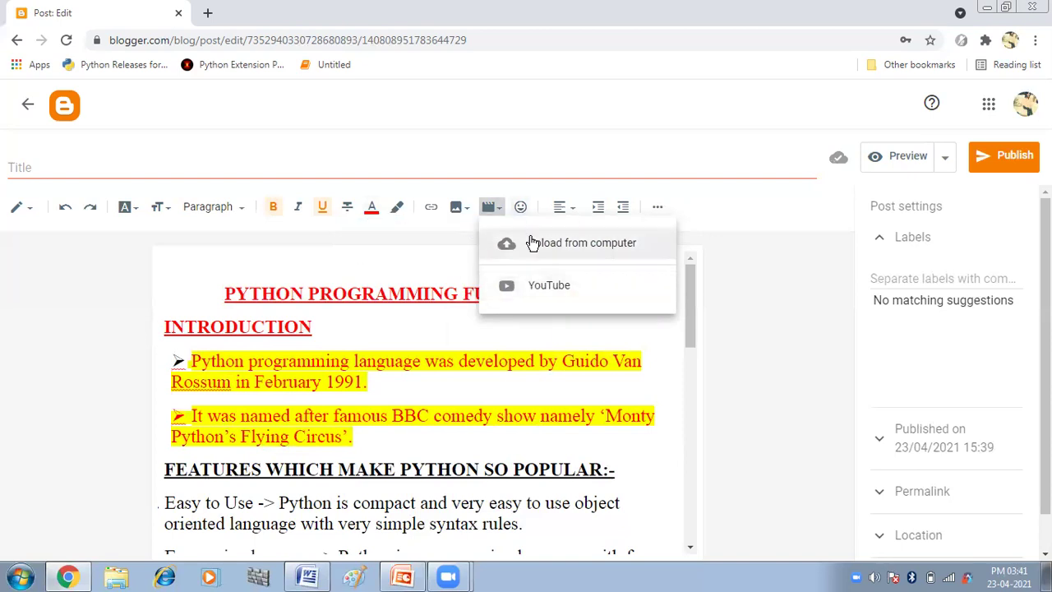
pyautogui.click(521, 212)
pyautogui.click(521, 213)
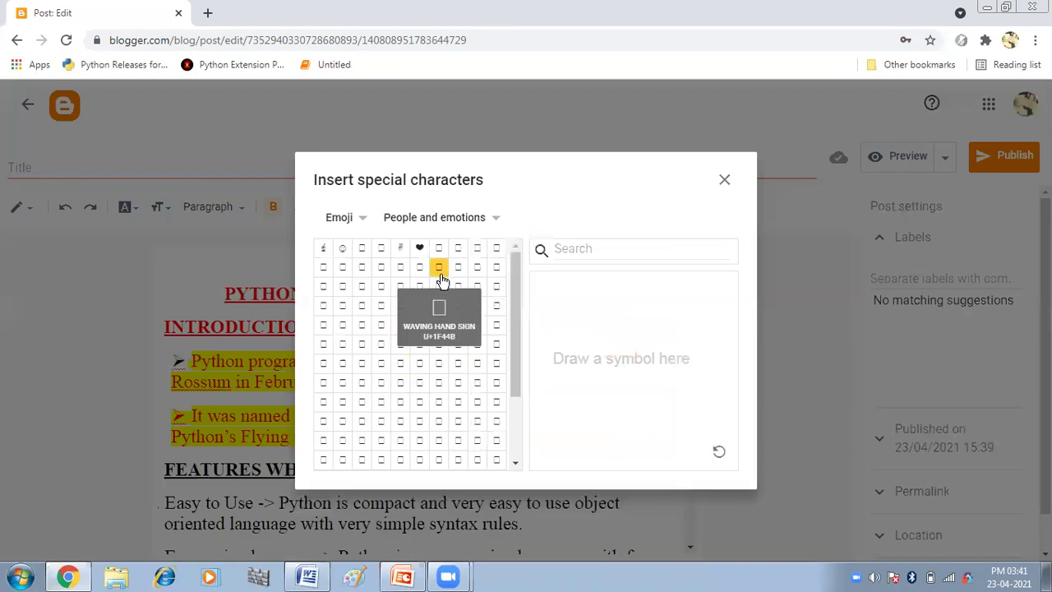
pyautogui.scroll(-3, 442, 305)
pyautogui.scroll(3, 440, 305)
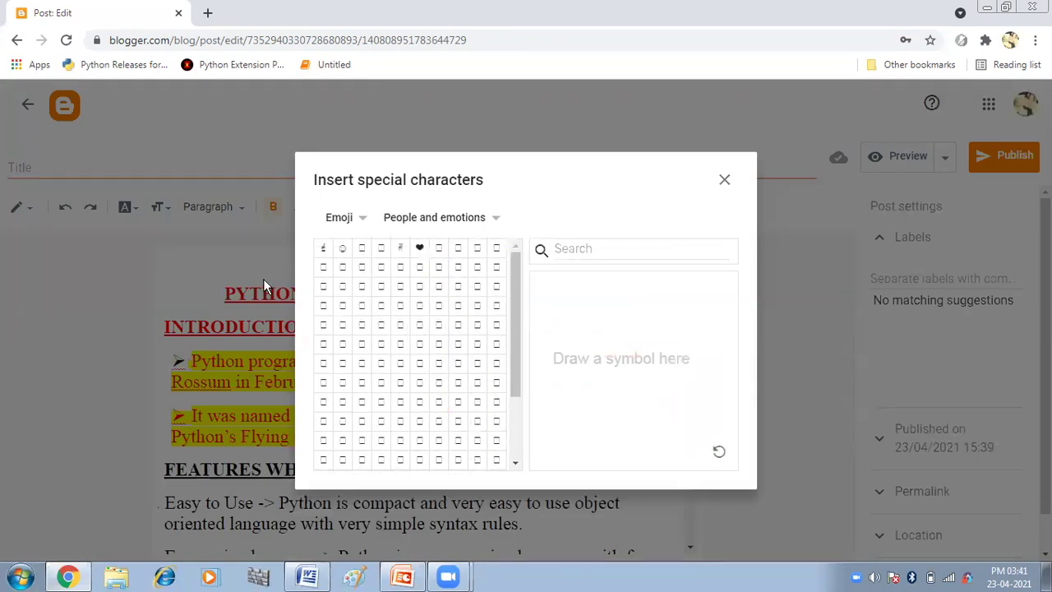
pyautogui.click(362, 223)
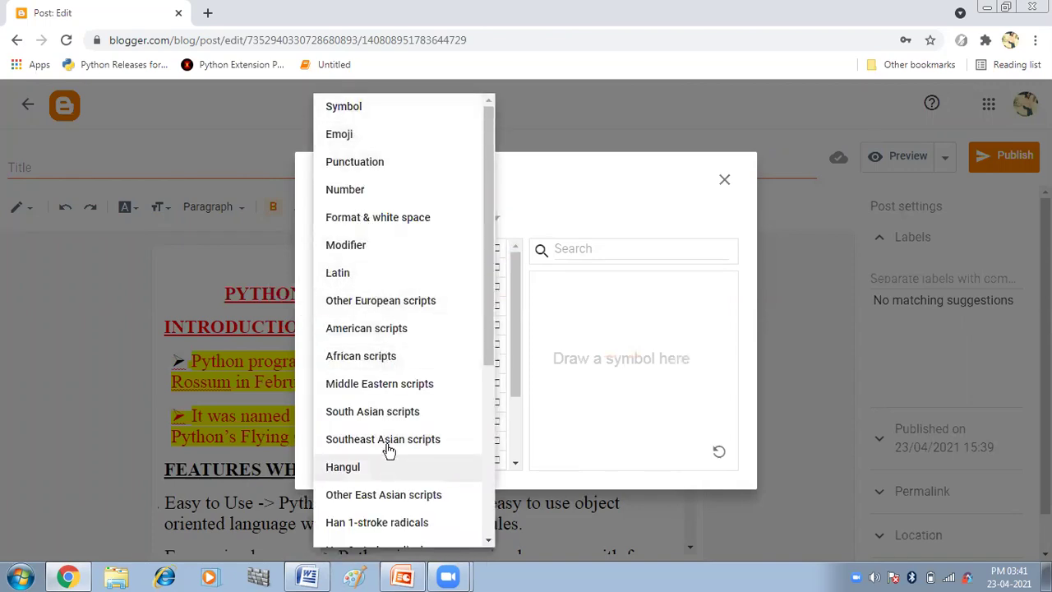
pyautogui.click(575, 301)
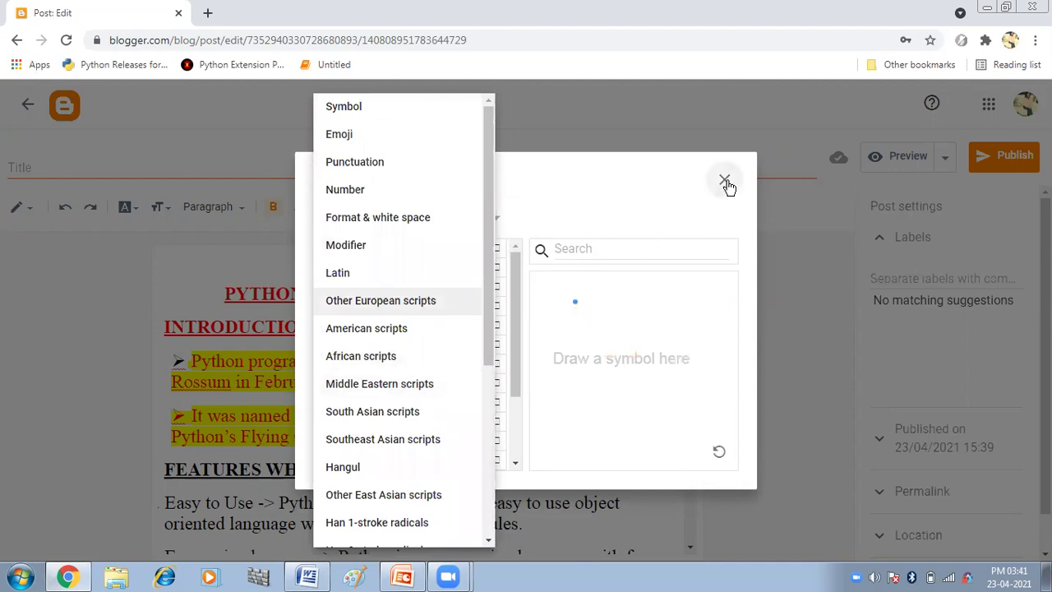
pyautogui.press('Escape')
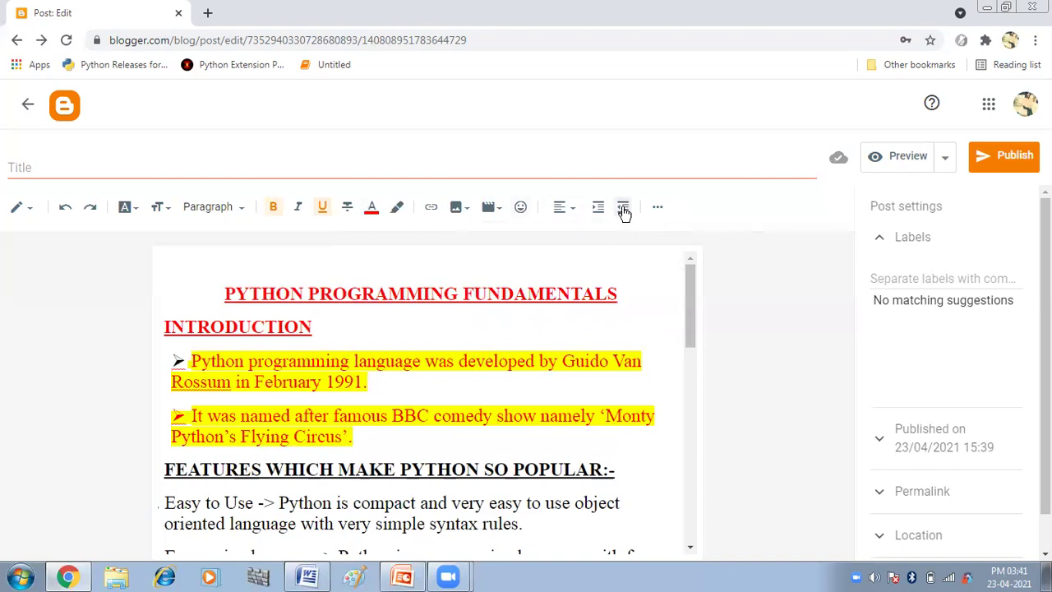
pyautogui.click(574, 215)
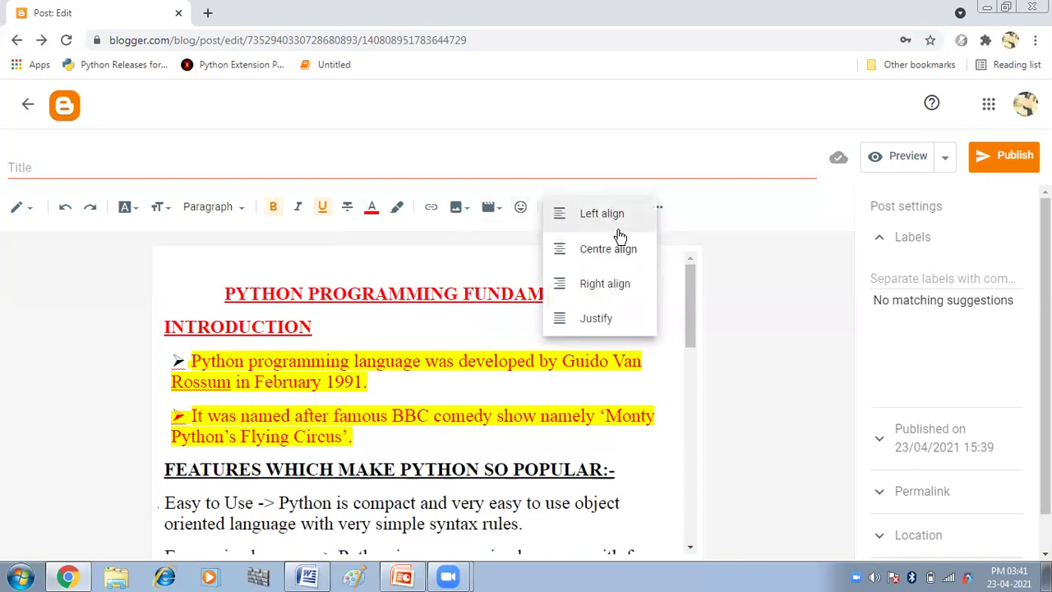
pyautogui.click(494, 257)
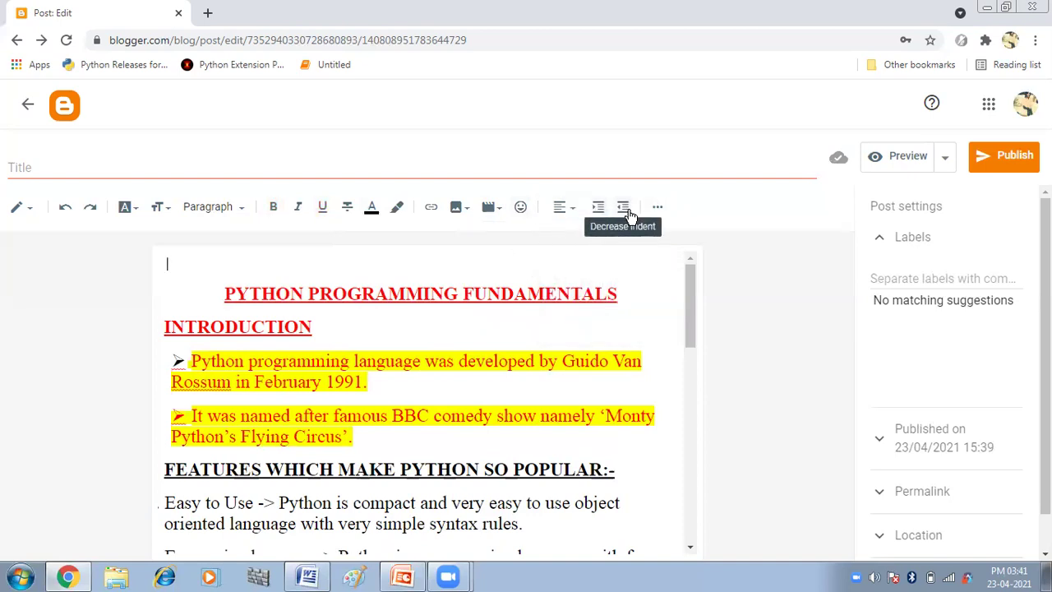
pyautogui.click(30, 214)
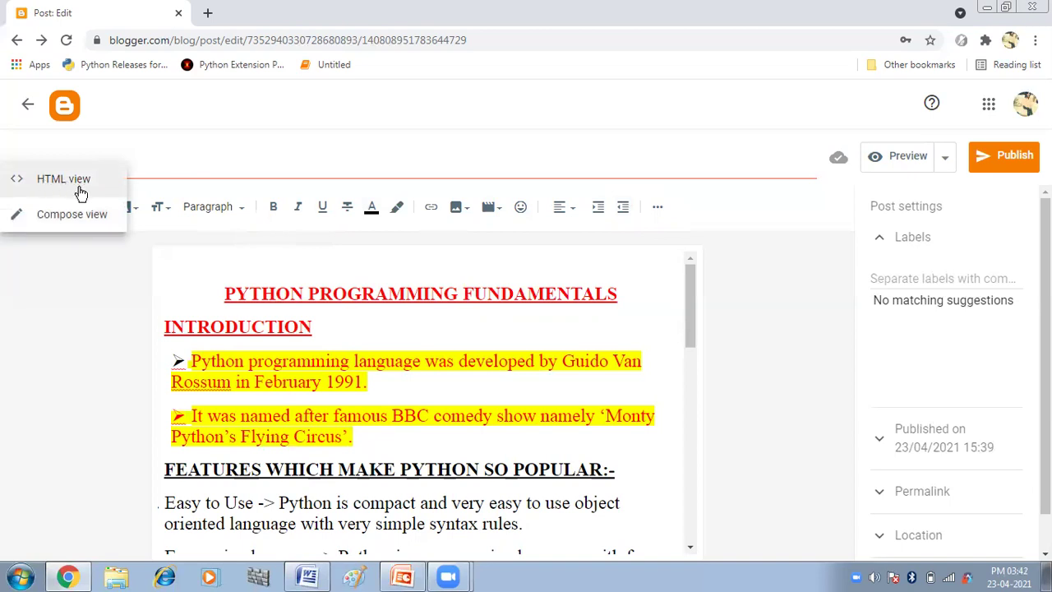
pyautogui.click(72, 255)
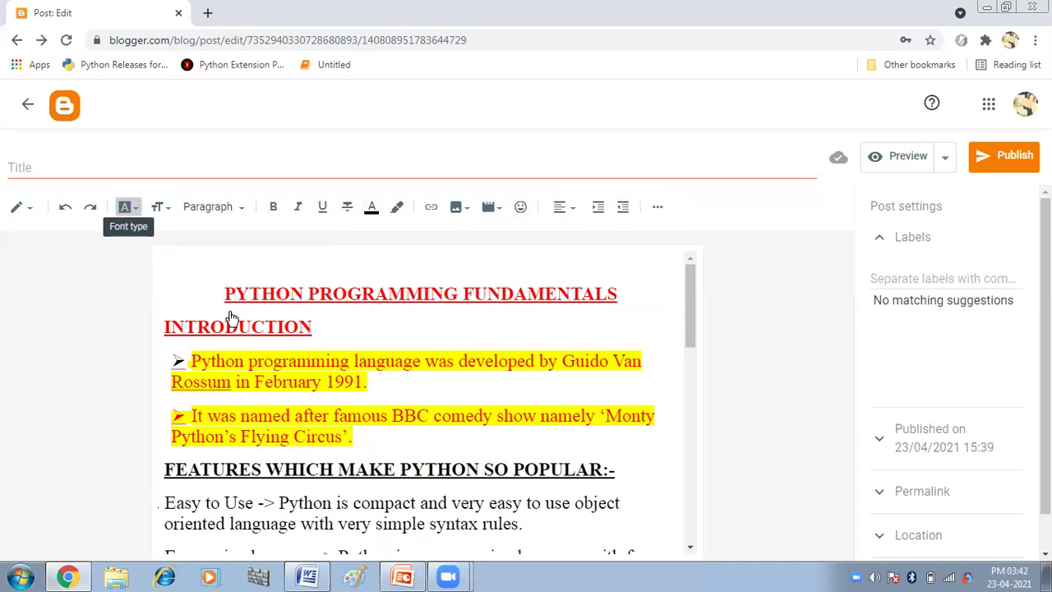
pyautogui.click(165, 211)
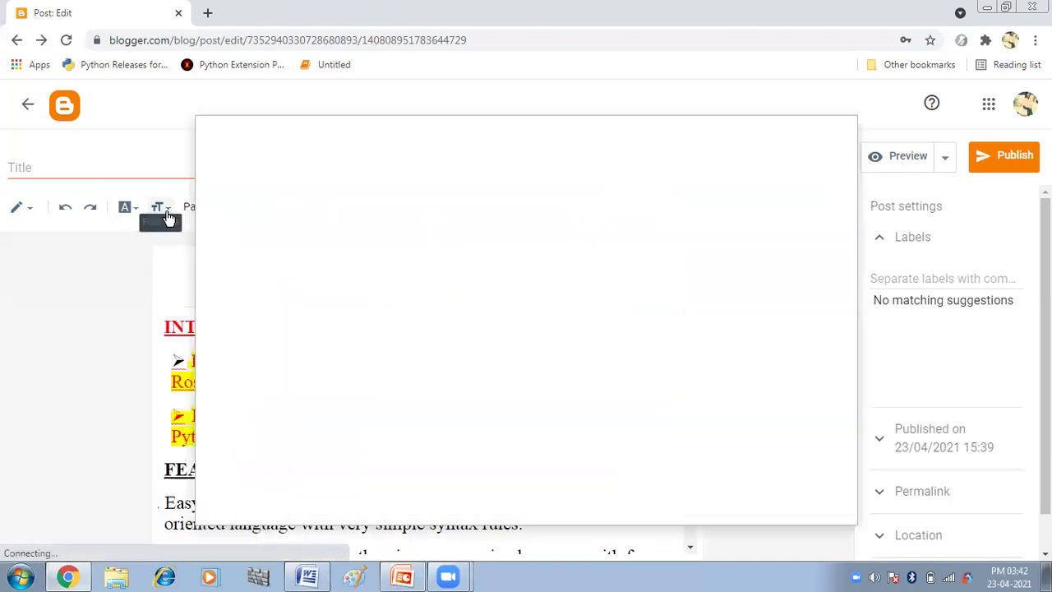
pyautogui.click(164, 212)
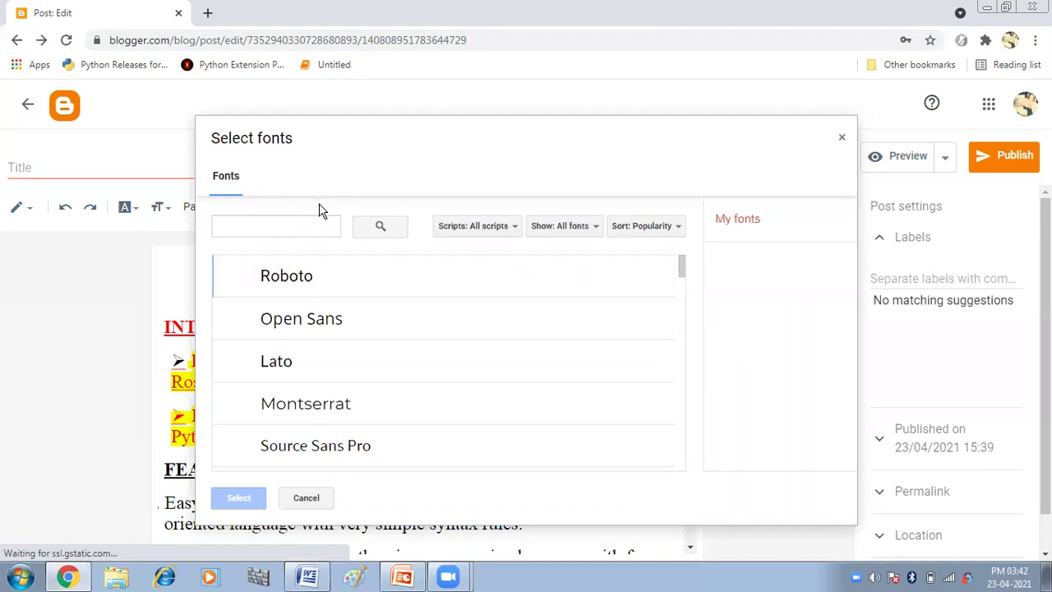
pyautogui.scroll(-6, 337, 312)
pyautogui.scroll(-6, 337, 312)
pyautogui.scroll(2, 337, 312)
pyautogui.scroll(5, 335, 309)
pyautogui.scroll(5, 335, 308)
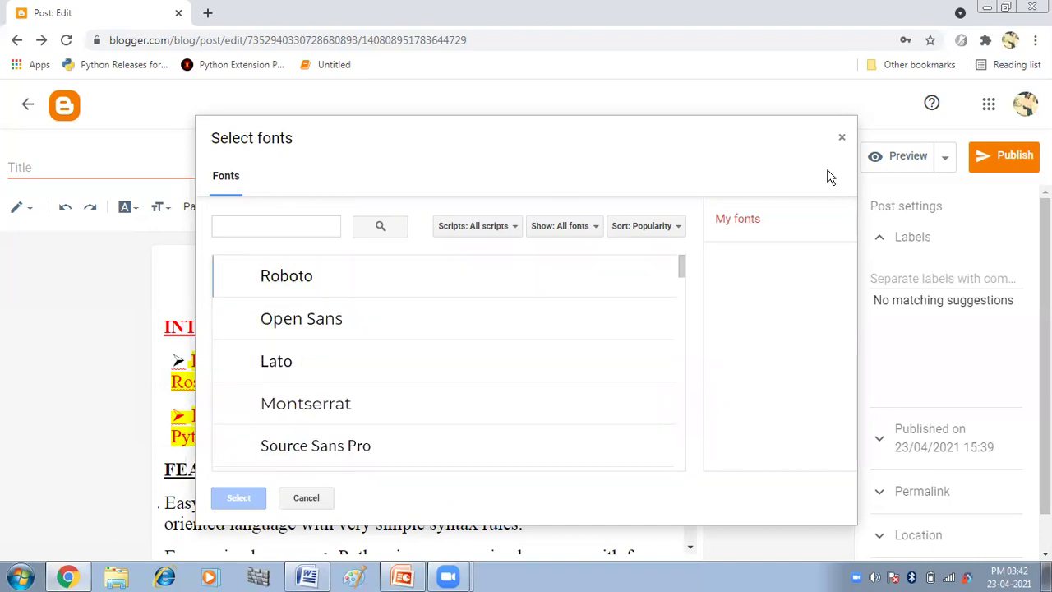
pyautogui.click(840, 140)
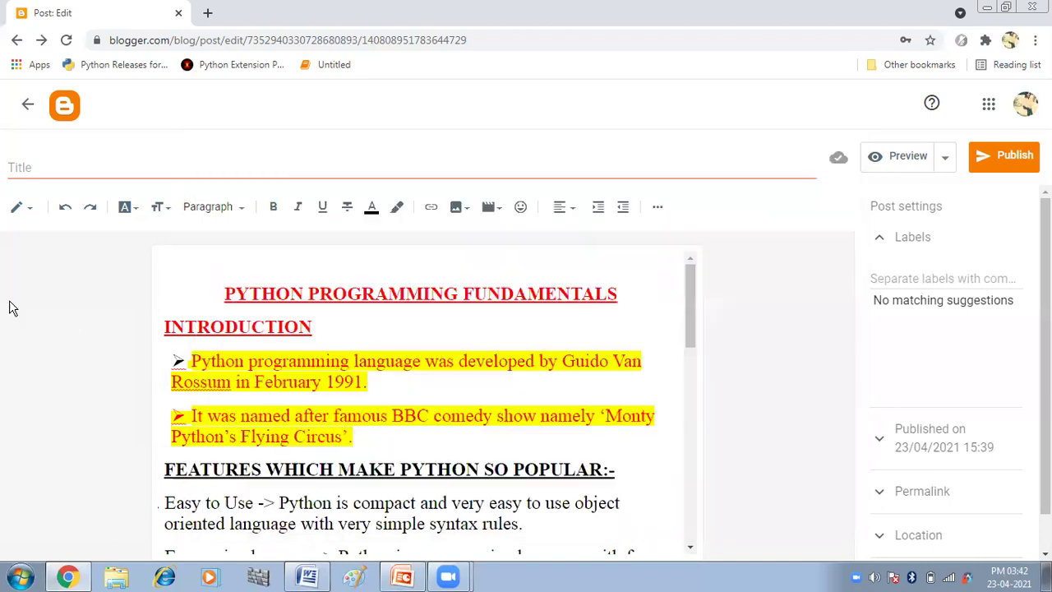
# Enter 'MY SECOND BLOG' in the post's Title field.
pyautogui.click(240, 210)
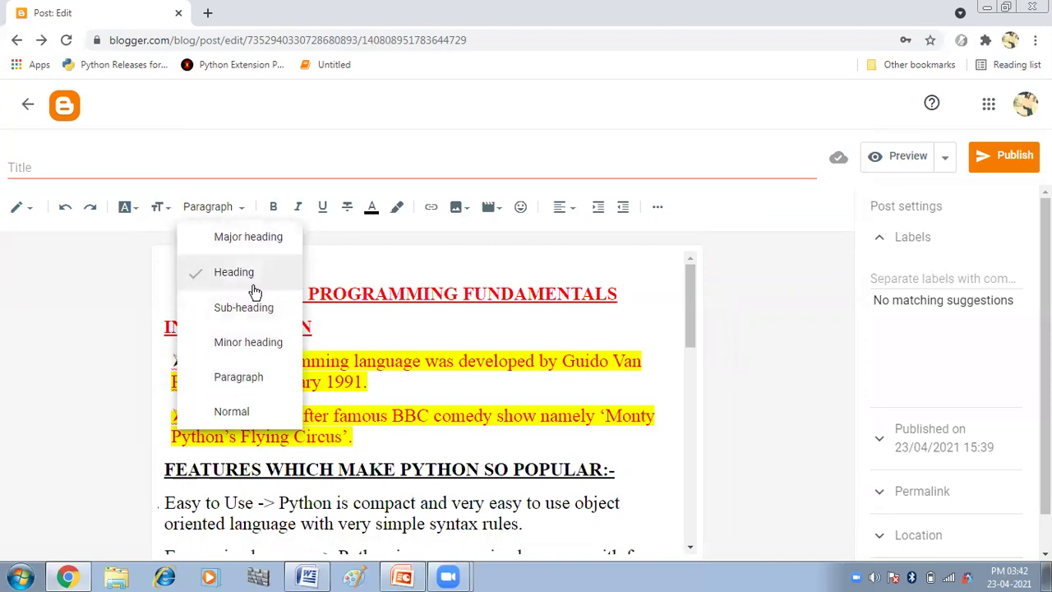
pyautogui.click(355, 258)
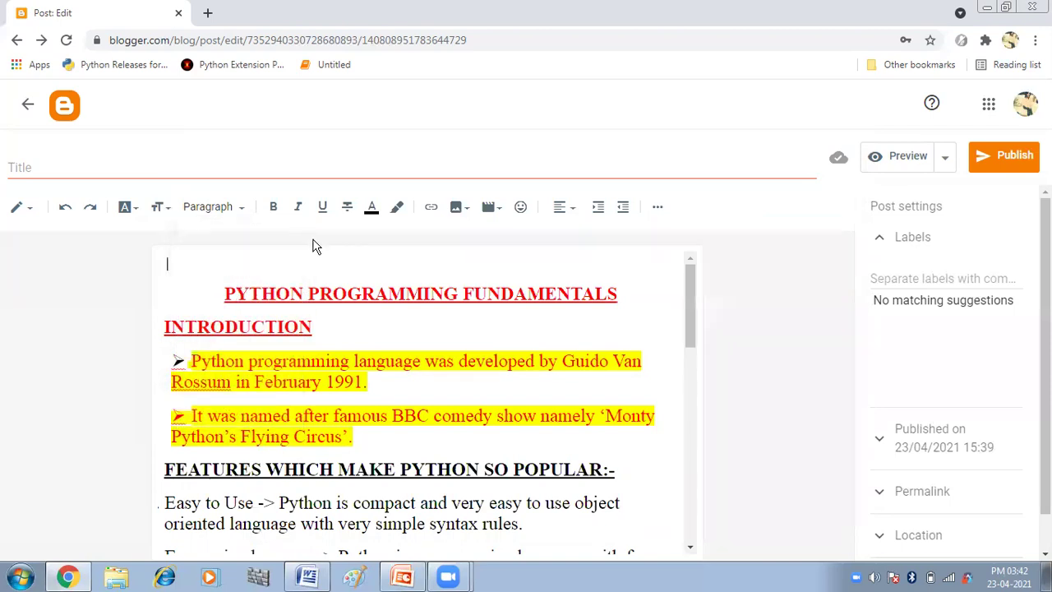
pyautogui.scroll(-1, 341, 285)
pyautogui.scroll(1, 344, 286)
pyautogui.click(43, 169)
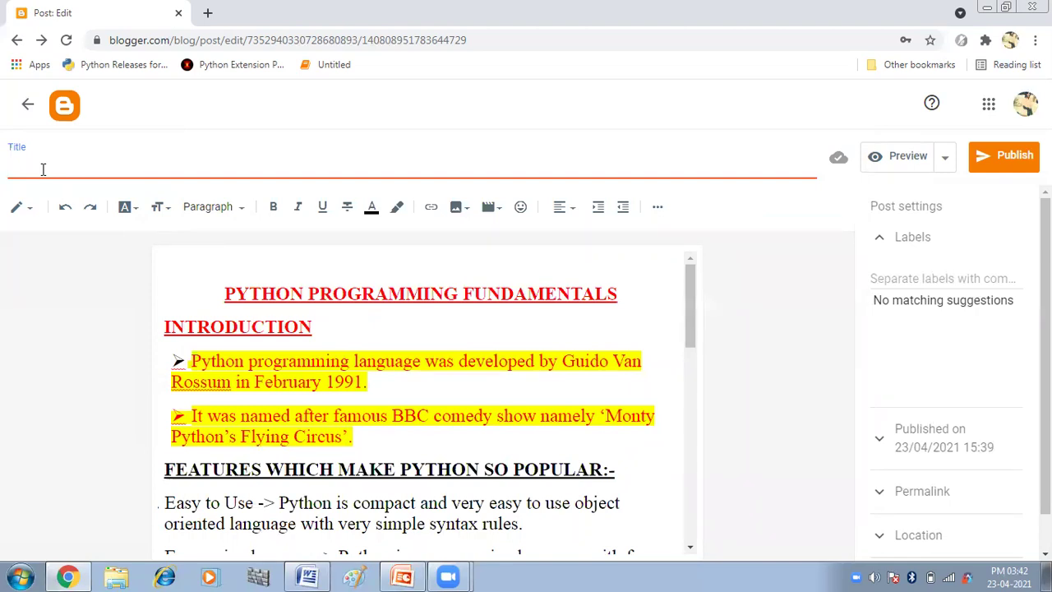
pyautogui.write('m')
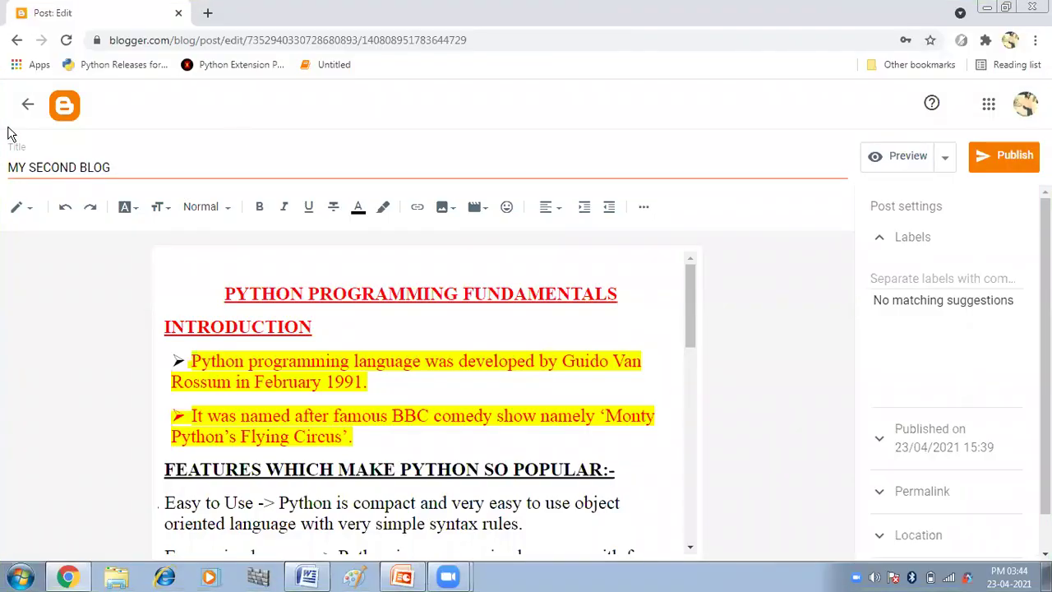
# Save the draft by returning to the post list, then review the published Python introduction post.
pyautogui.click(27, 104)
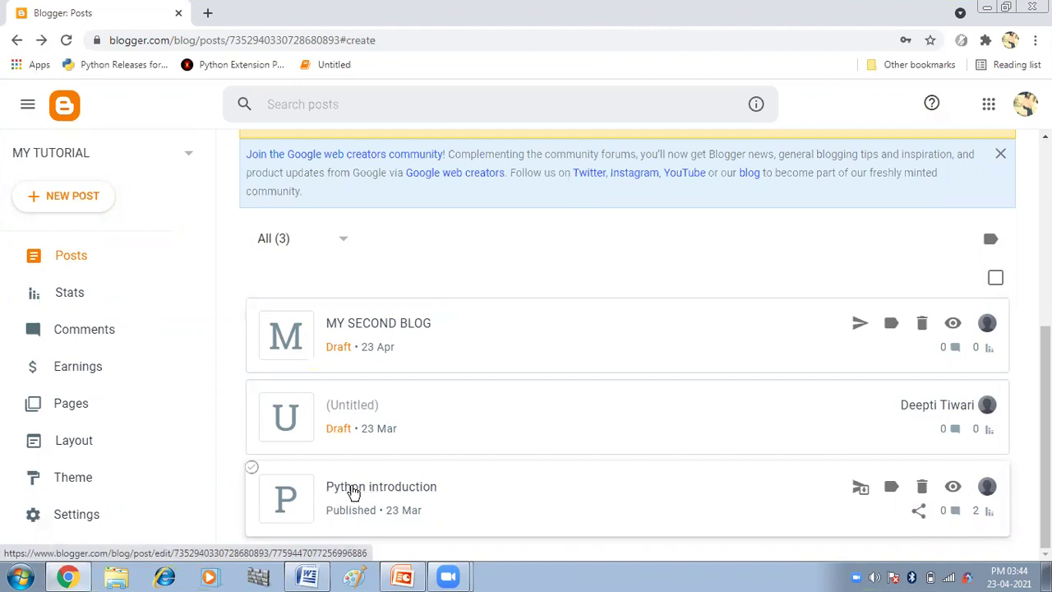
pyautogui.click(352, 487)
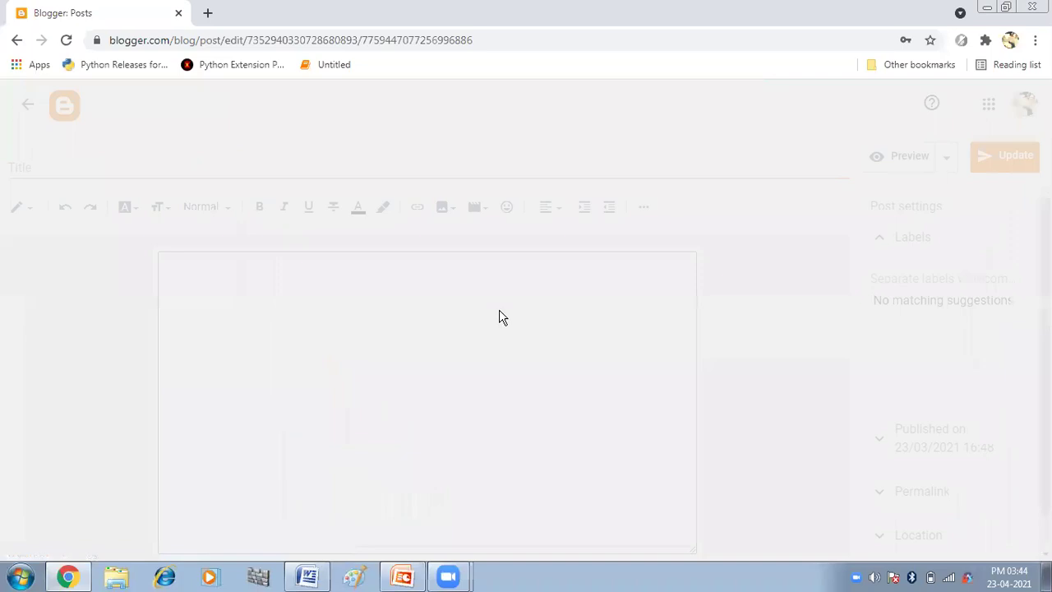
pyautogui.scroll(-5, 489, 308)
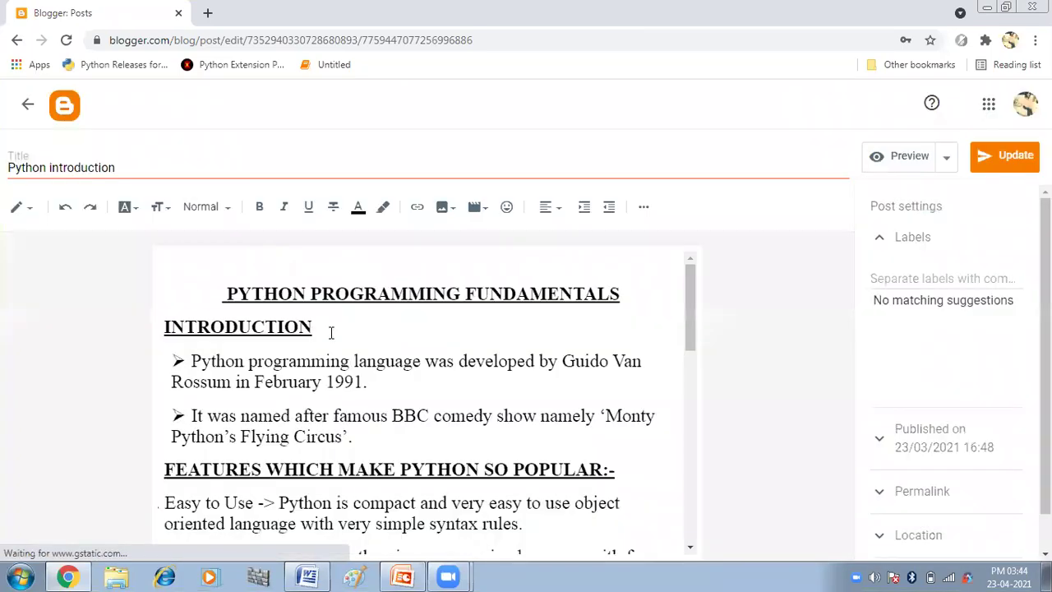
pyautogui.scroll(-1, 477, 320)
pyautogui.scroll(-1, 462, 328)
pyautogui.scroll(5, 462, 328)
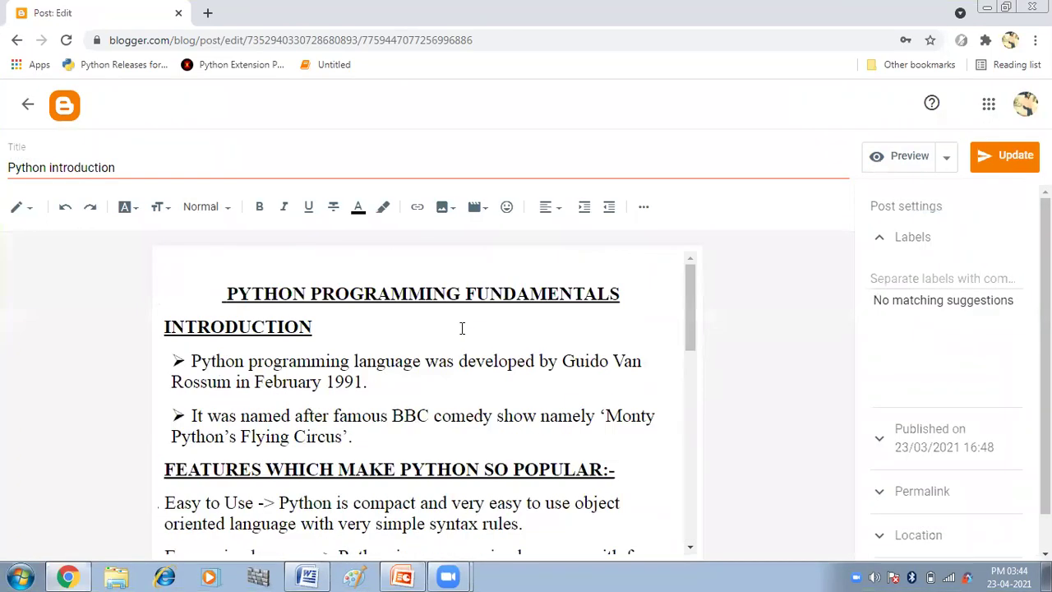
pyautogui.scroll(-3, 462, 328)
pyautogui.scroll(-2, 462, 327)
pyautogui.scroll(5, 462, 327)
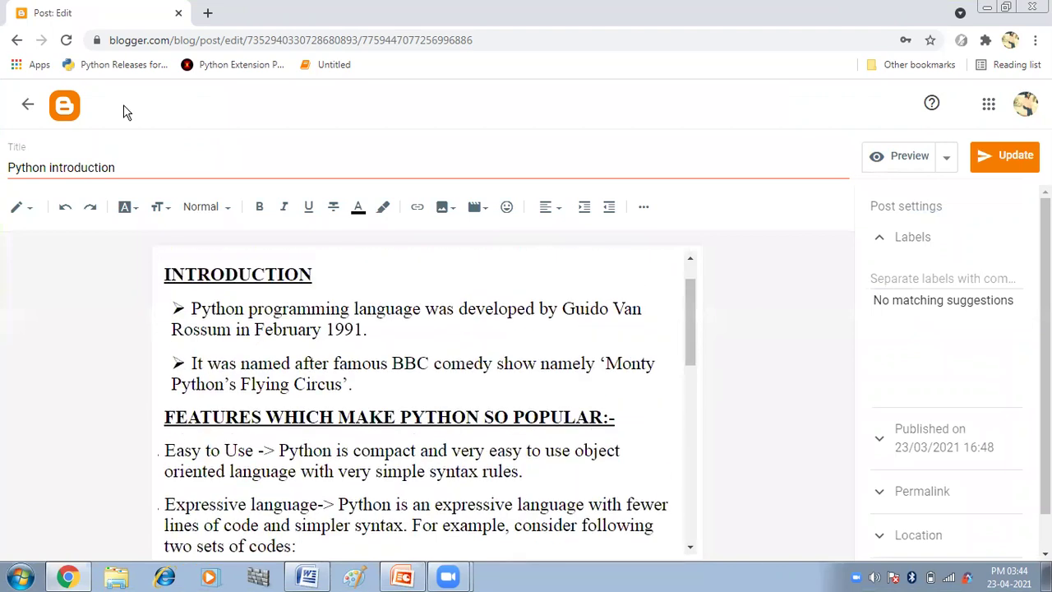
# Go back to the post list and reopen the MY SECOND BLOG draft.
pyautogui.click(27, 105)
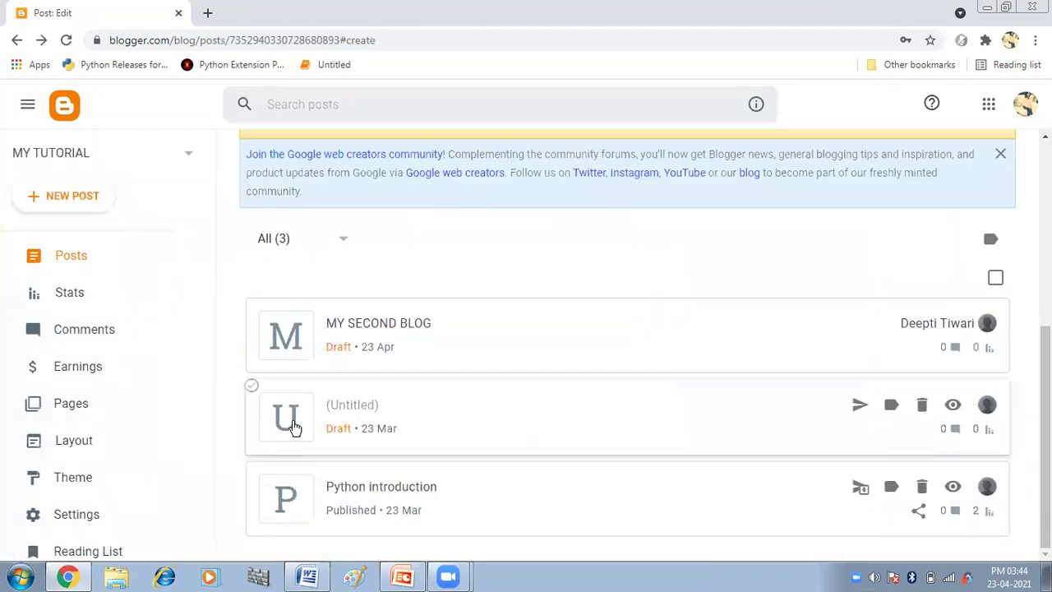
pyautogui.click(368, 327)
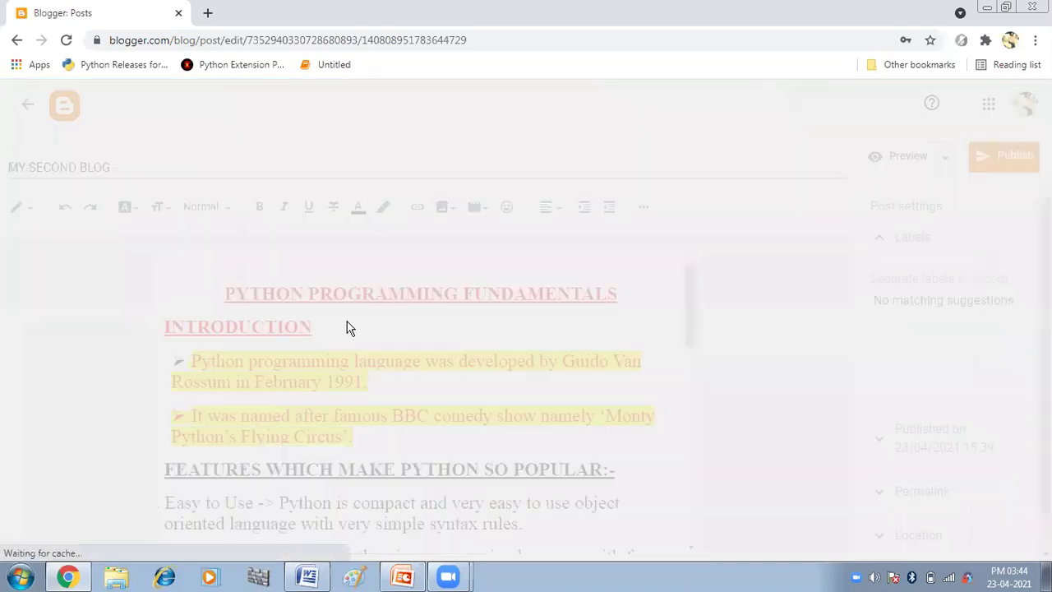
pyautogui.scroll(-5, 247, 296)
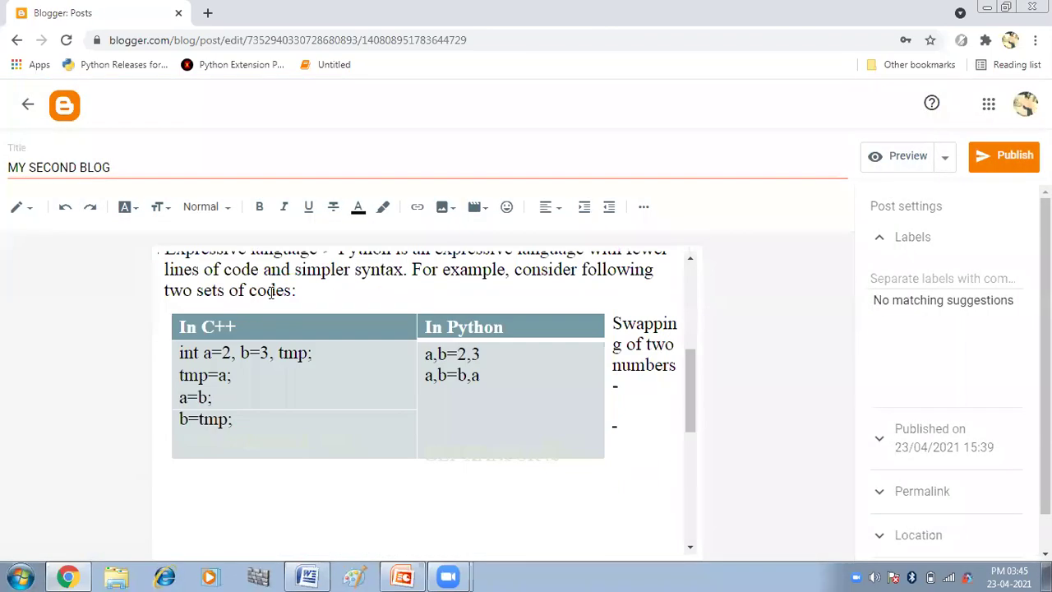
pyautogui.scroll(-5, 270, 292)
pyautogui.scroll(10, 271, 292)
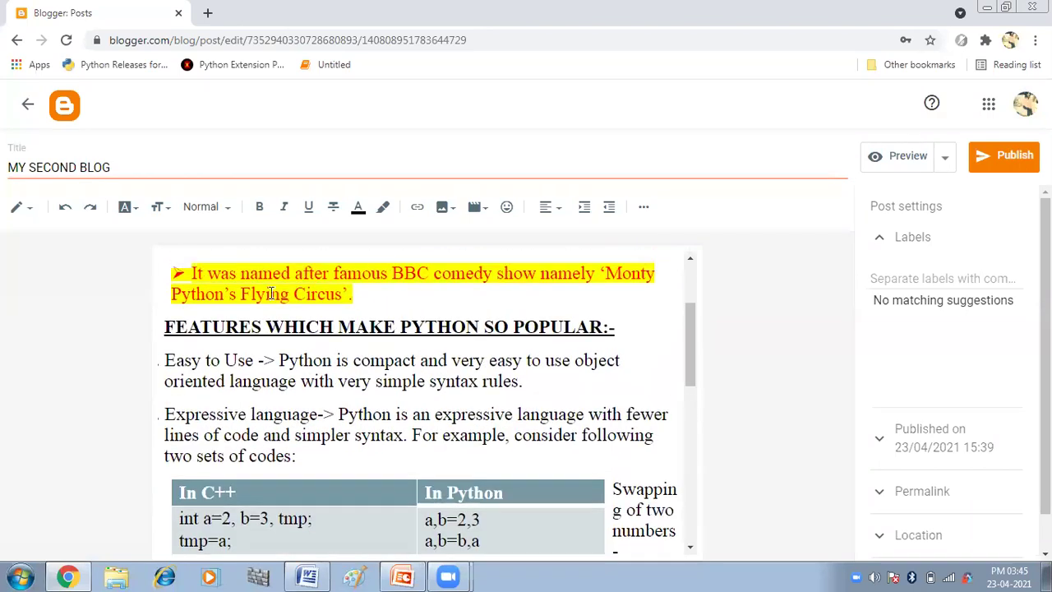
pyautogui.scroll(3, 324, 259)
# Sign out of the Google account from the top-right avatar menu.
pyautogui.click(1024, 111)
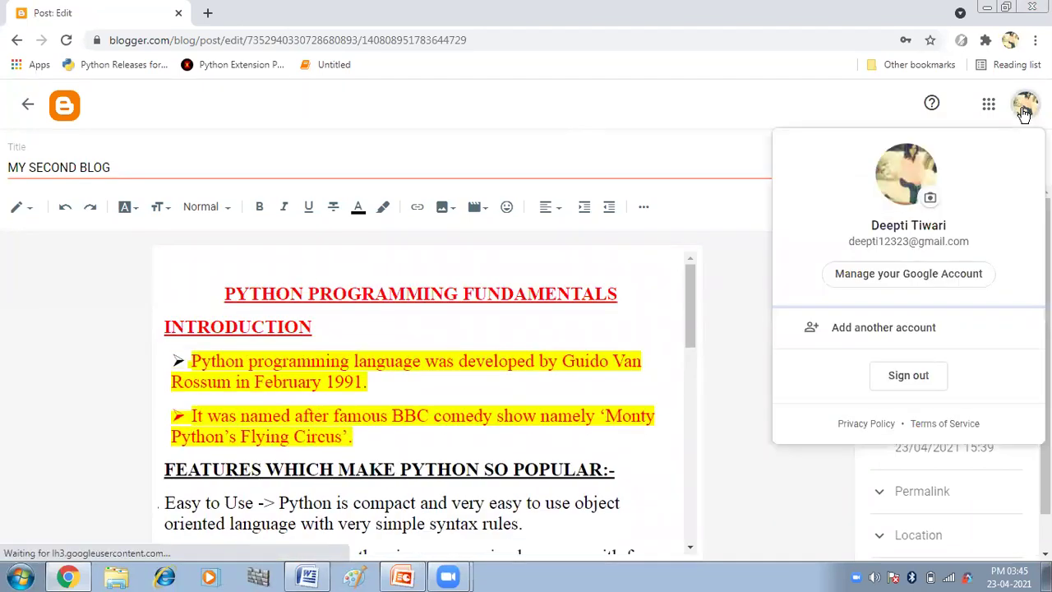
pyautogui.click(908, 378)
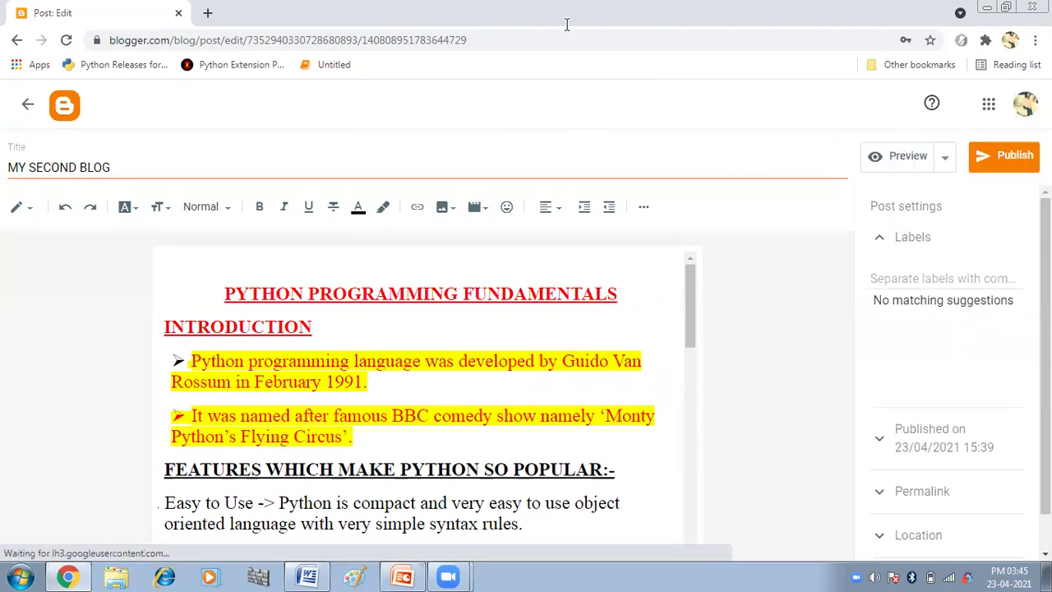